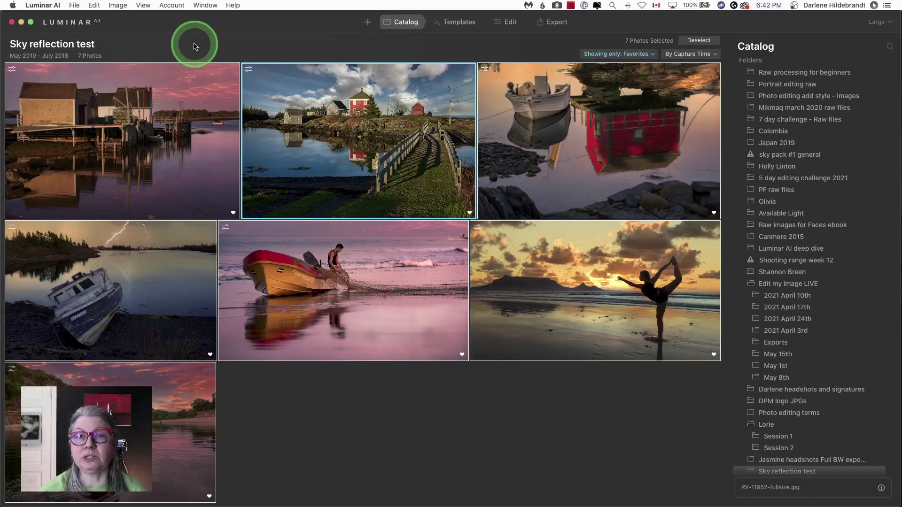
Open the Luminar AI application menu from the macOS menu bar.
{"action": "left_click", "coordinate": [54, 7]}
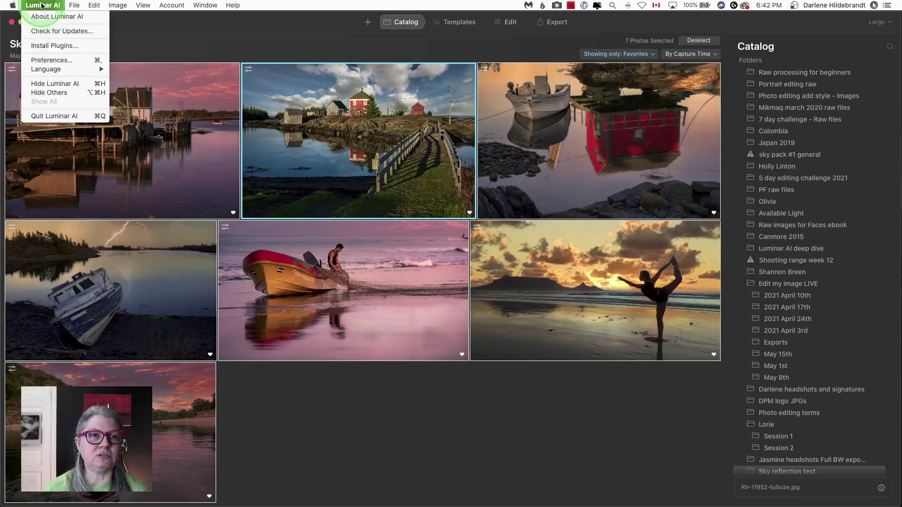
{"action": "left_click", "coordinate": [45, 31]}
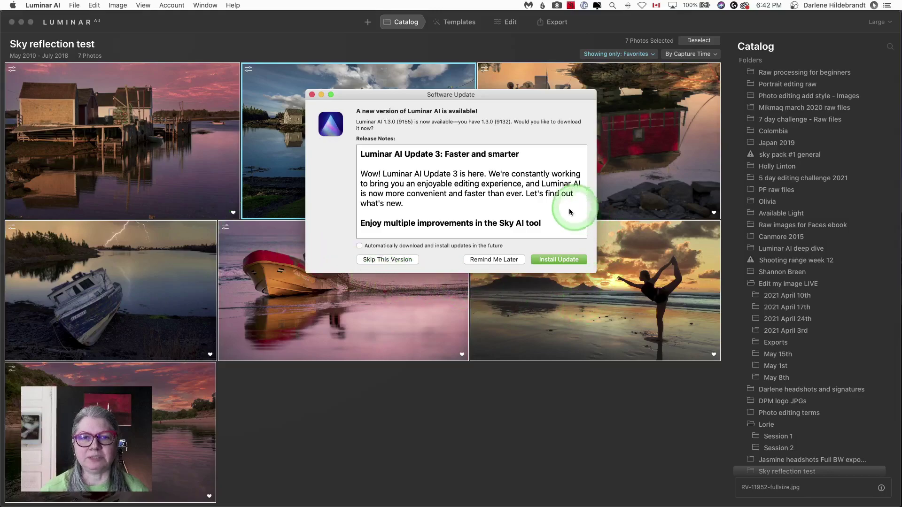
{"action": "left_click", "coordinate": [553, 260]}
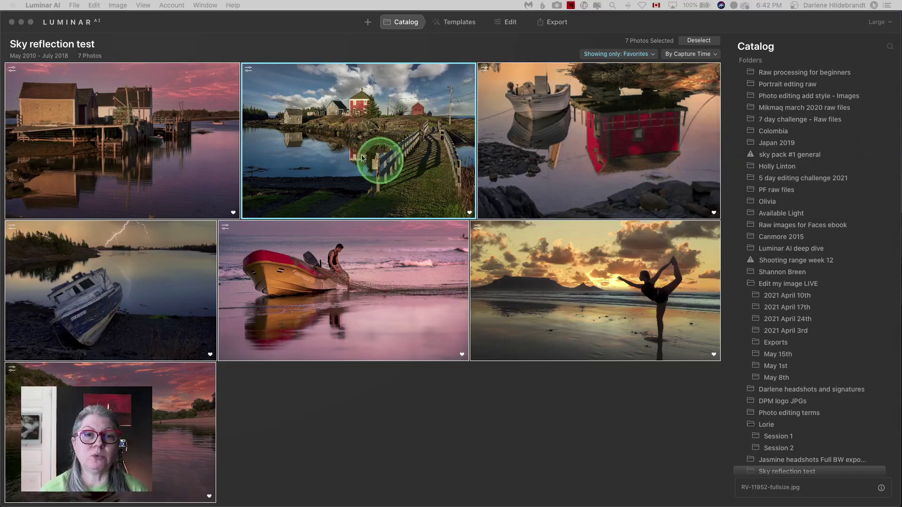
{"action": "left_click", "coordinate": [207, 50]}
{"action": "left_click", "coordinate": [56, 5]}
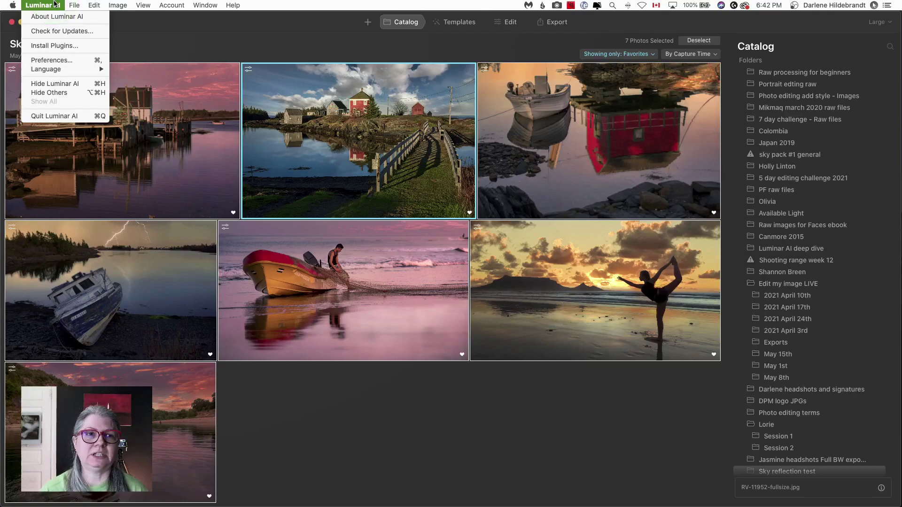
Uninstall, then reinstall the Photoshop and Lightroom Classic plugins, entering the administrator password.
{"action": "left_click", "coordinate": [54, 46]}
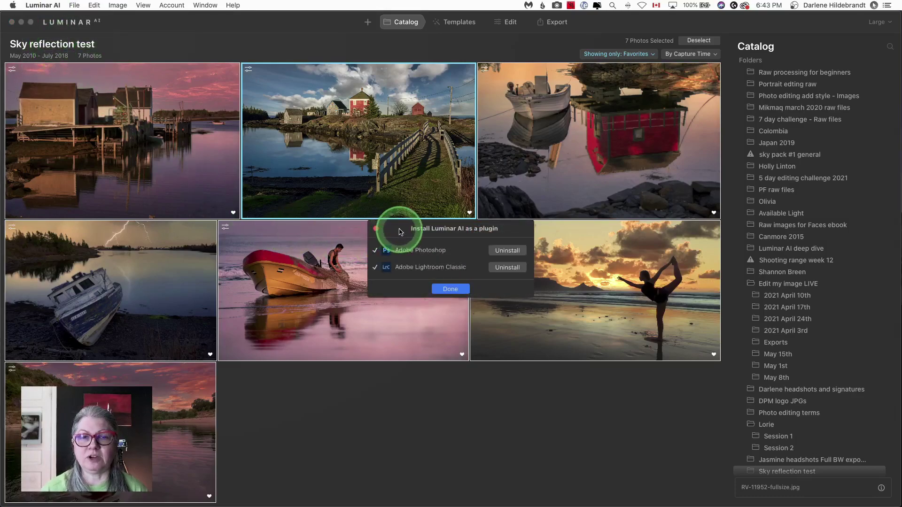
{"action": "left_click", "coordinate": [502, 251]}
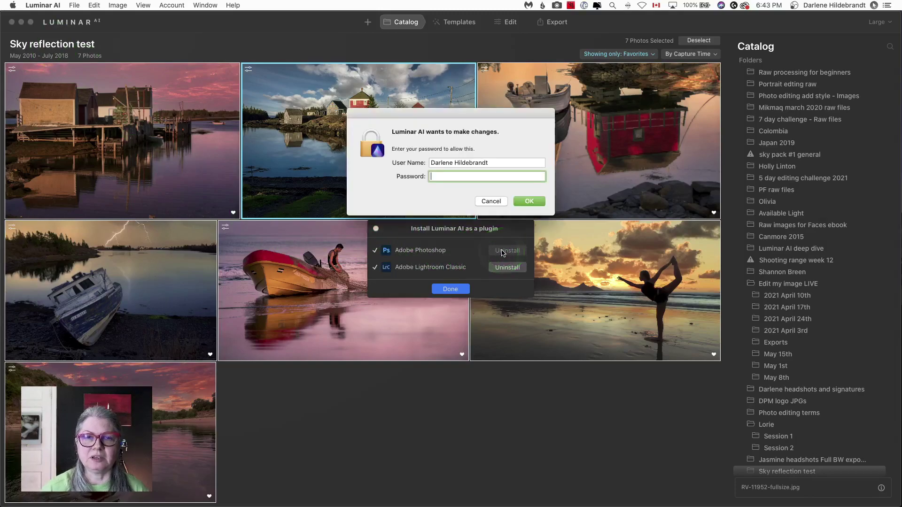
{"action": "type", "text": "•••••••"}
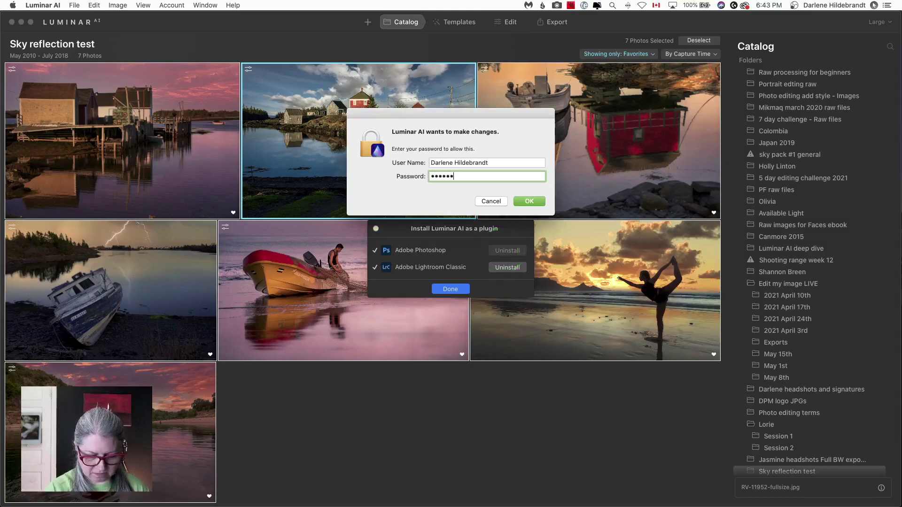
{"action": "key", "text": "Return"}
{"action": "left_click", "coordinate": [504, 267]}
{"action": "left_click", "coordinate": [507, 253]}
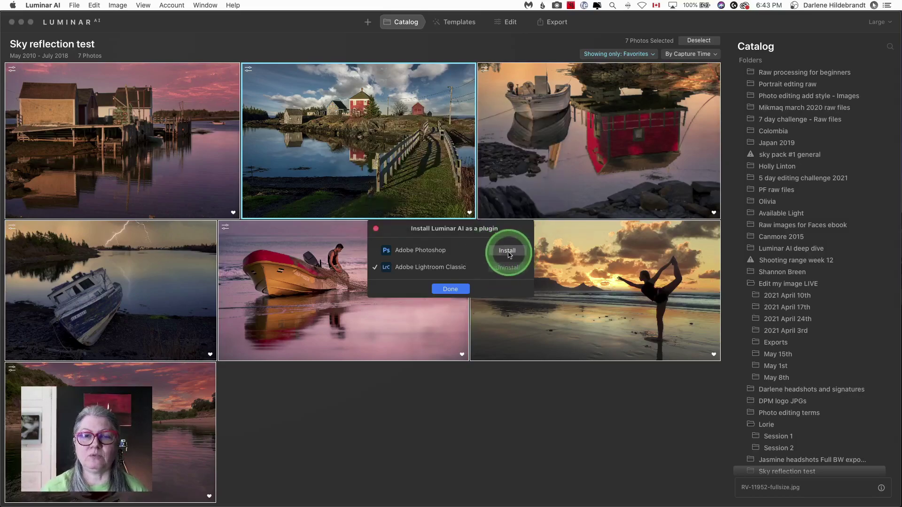
{"action": "left_click", "coordinate": [506, 268]}
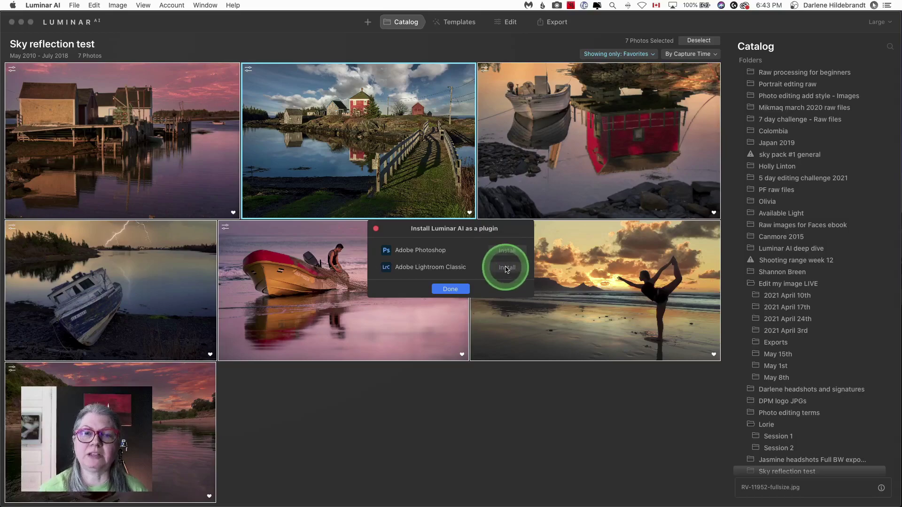
{"action": "left_click", "coordinate": [459, 288]}
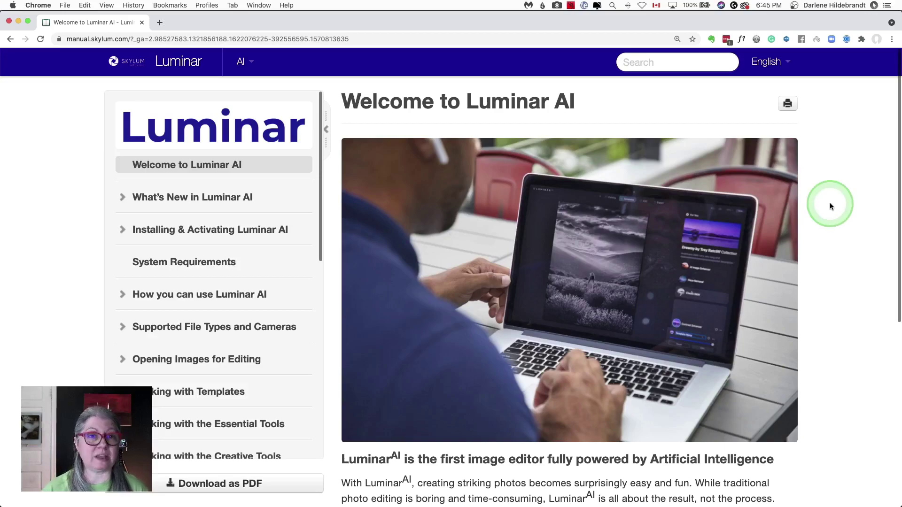
Scroll down and back up the Luminar AI manual's welcome page in Chrome.
{"action": "scroll", "coordinate": [829, 205], "scroll_direction": "down", "scroll_amount": 3}
{"action": "scroll", "coordinate": [830, 205], "scroll_direction": "up", "scroll_amount": 3}
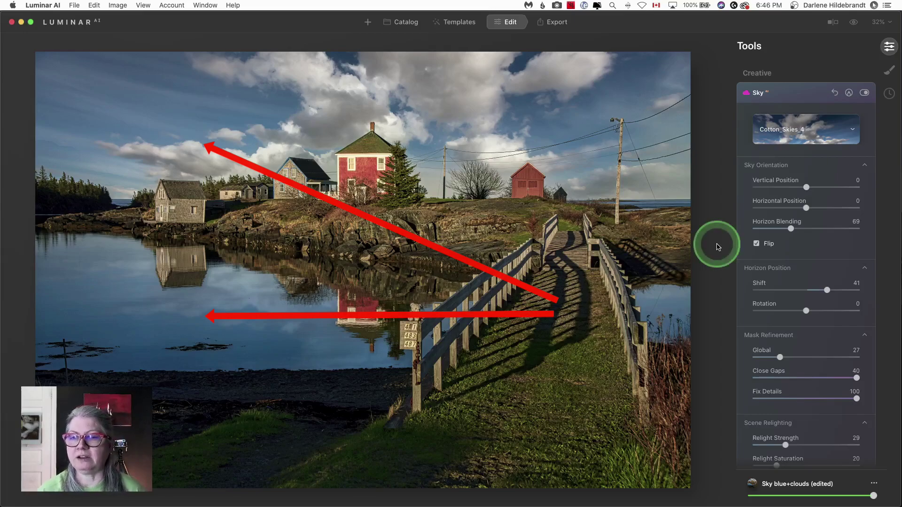
Collapse Horizon Position, drag Reflection Water Blur to 1, then re-expand Horizon Position.
{"action": "left_click", "coordinate": [739, 273]}
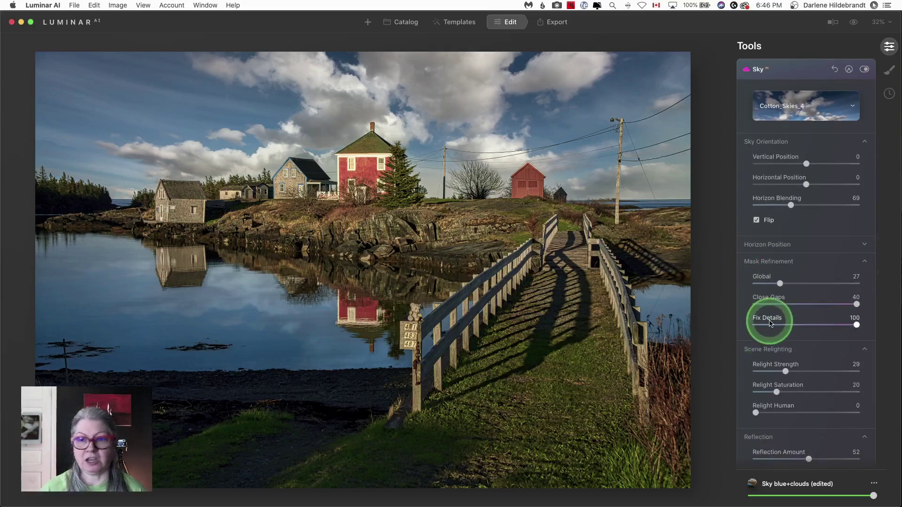
{"action": "scroll", "coordinate": [770, 318], "scroll_direction": "down", "scroll_amount": 6}
{"action": "scroll", "coordinate": [771, 323], "scroll_direction": "down", "scroll_amount": 2}
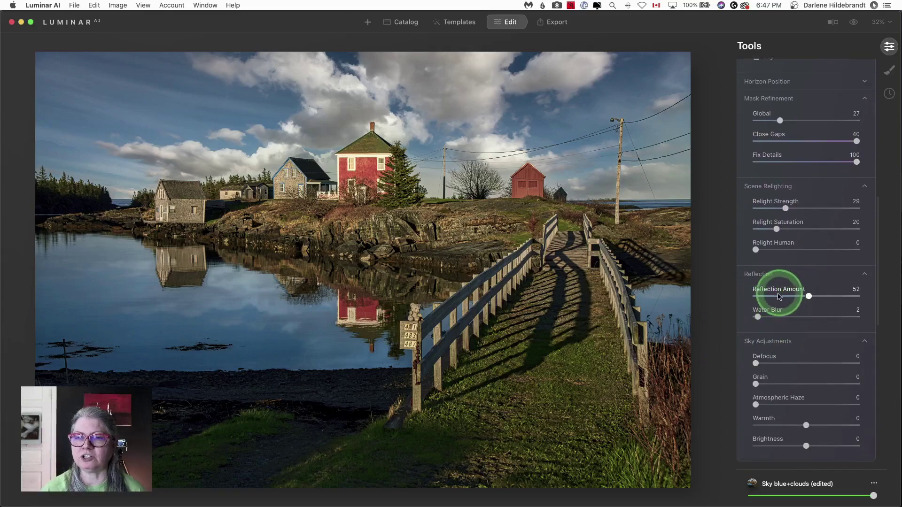
{"action": "mouse_move", "coordinate": [760, 321]}
{"action": "left_mouse_down"}
{"action": "mouse_move", "coordinate": [809, 315]}
{"action": "mouse_move", "coordinate": [757, 318]}
{"action": "left_mouse_up"}
{"action": "left_click", "coordinate": [761, 317]}
{"action": "scroll", "coordinate": [763, 321], "scroll_direction": "up", "scroll_amount": 2}
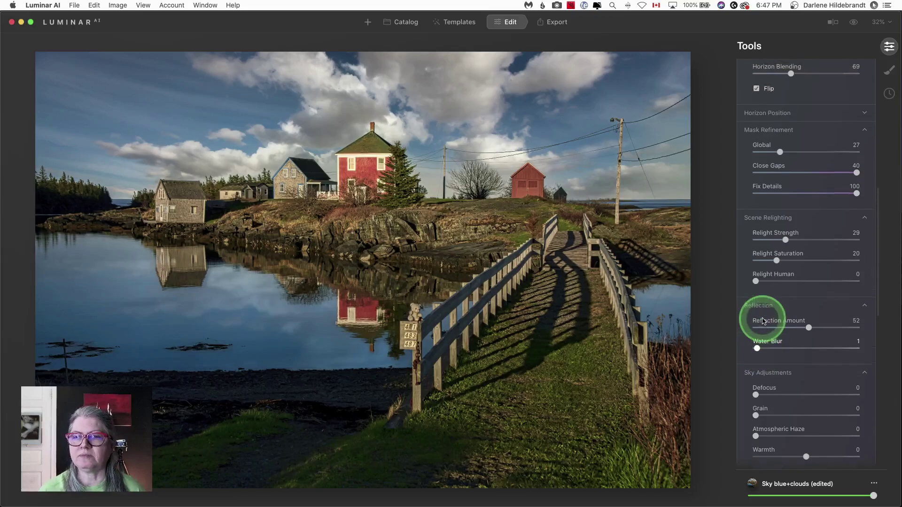
{"action": "scroll", "coordinate": [761, 316], "scroll_direction": "up", "scroll_amount": 6}
{"action": "left_click", "coordinate": [753, 227]}
{"action": "scroll", "coordinate": [756, 222], "scroll_direction": "up", "scroll_amount": 2}
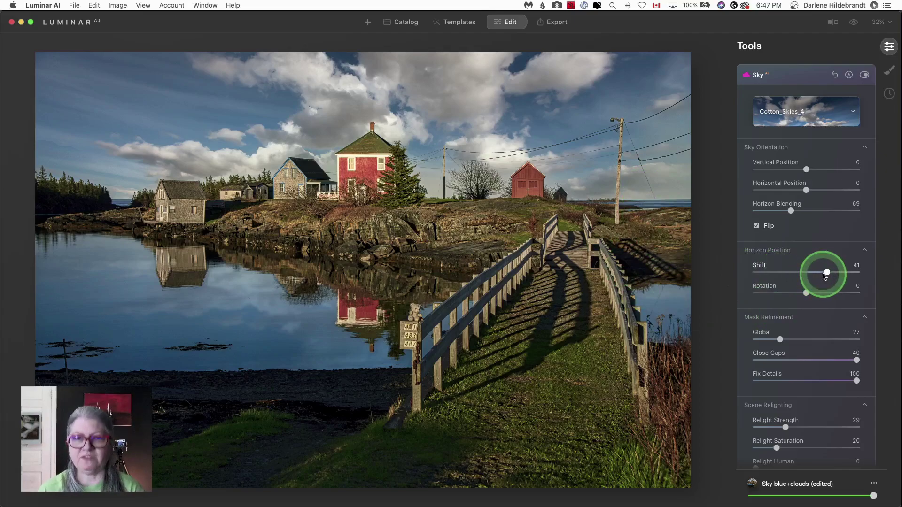
Toggle the before/after preview, then reset Horizon Shift to 0 and Horizon Blending to 50.
{"action": "key", "text": "backslash"}
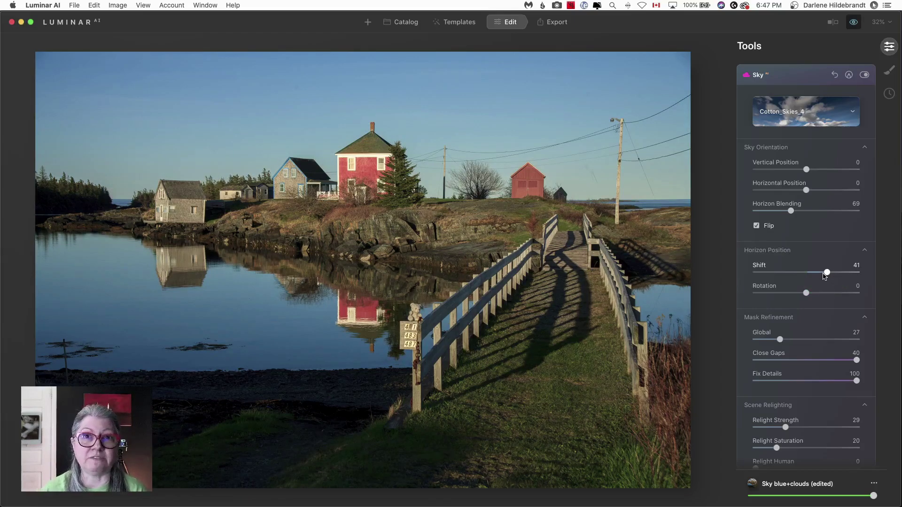
{"action": "key", "text": "backslash"}
{"action": "left_click", "coordinate": [826, 274]}
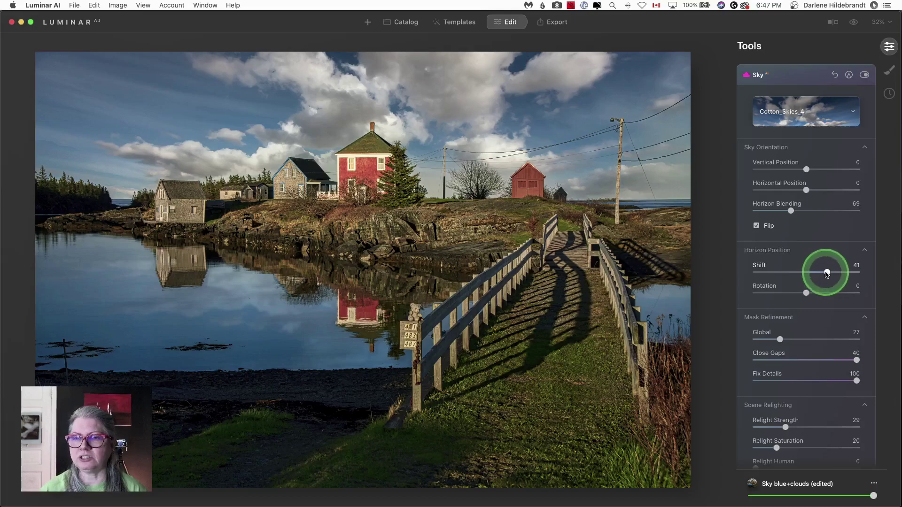
{"action": "double_click", "coordinate": [827, 273]}
{"action": "double_click", "coordinate": [782, 211]}
{"action": "left_click", "coordinate": [806, 190]}
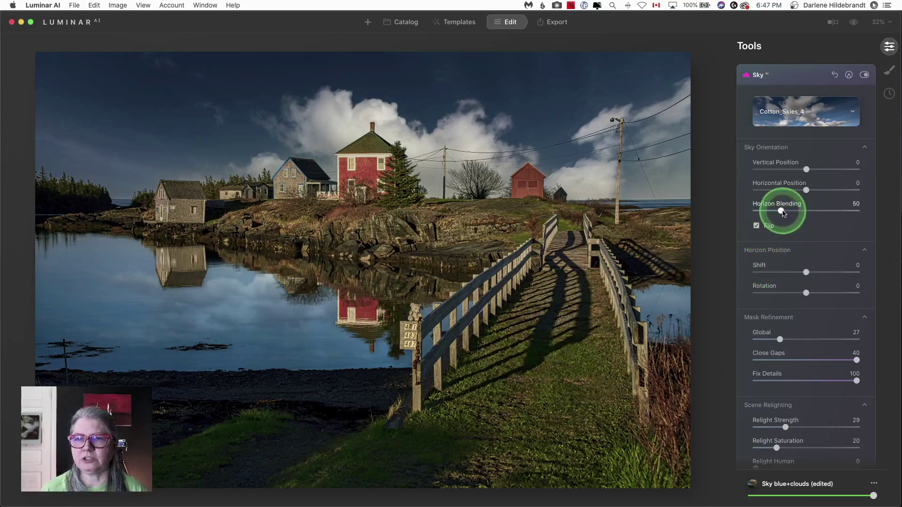
Drop Horizon Blending to 0, raise Horizon Shift to 54, then restore Blending to 50.
{"action": "left_click_drag", "start_coordinate": [781, 211], "coordinate": [738, 211]}
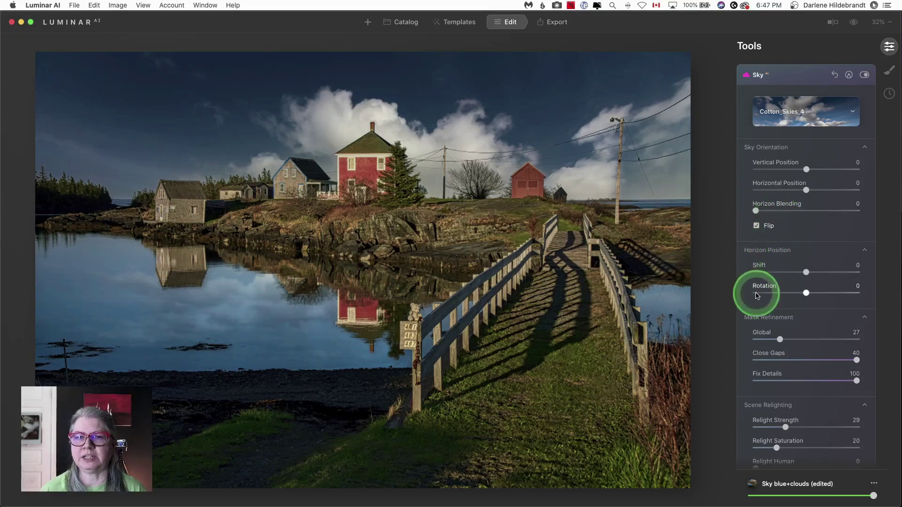
{"action": "left_click_drag", "start_coordinate": [807, 273], "coordinate": [822, 273]}
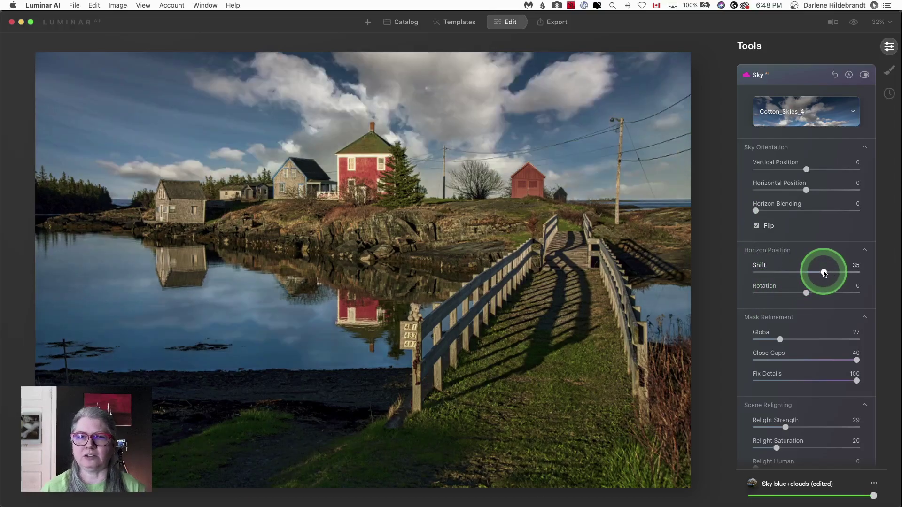
{"action": "left_click_drag", "start_coordinate": [824, 273], "coordinate": [840, 272]}
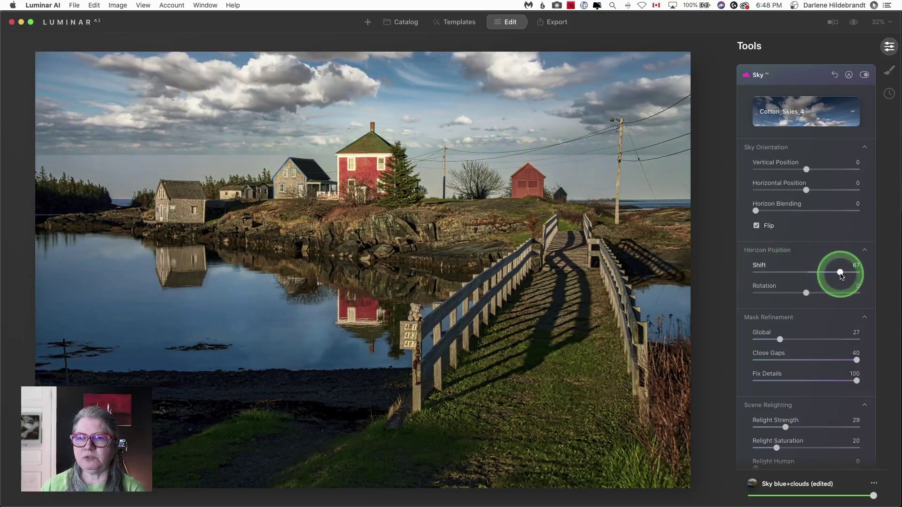
{"action": "left_click_drag", "start_coordinate": [836, 275], "coordinate": [835, 278]}
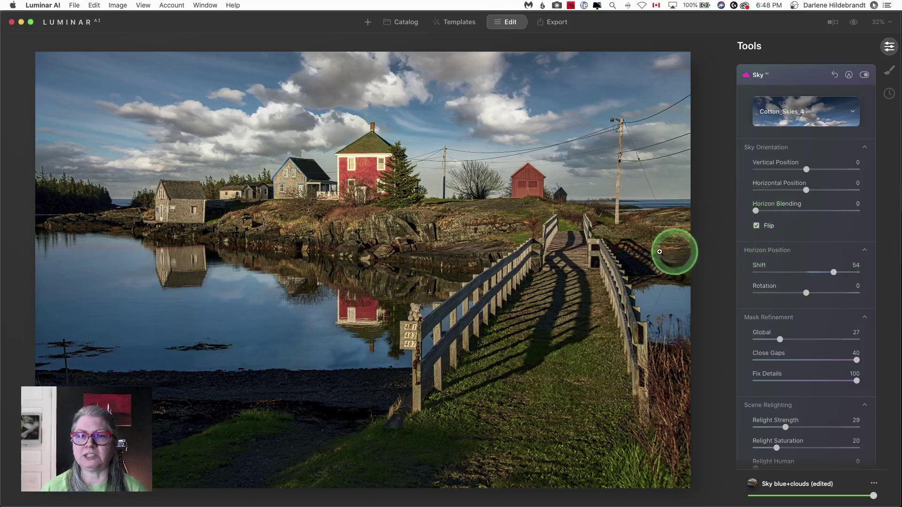
{"action": "left_click_drag", "start_coordinate": [677, 248], "coordinate": [47, 248]}
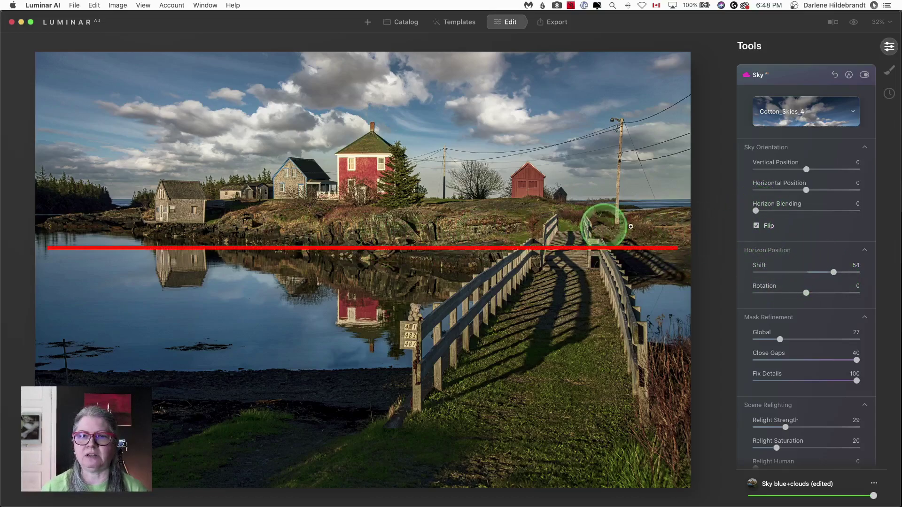
{"action": "double_click", "coordinate": [756, 211]}
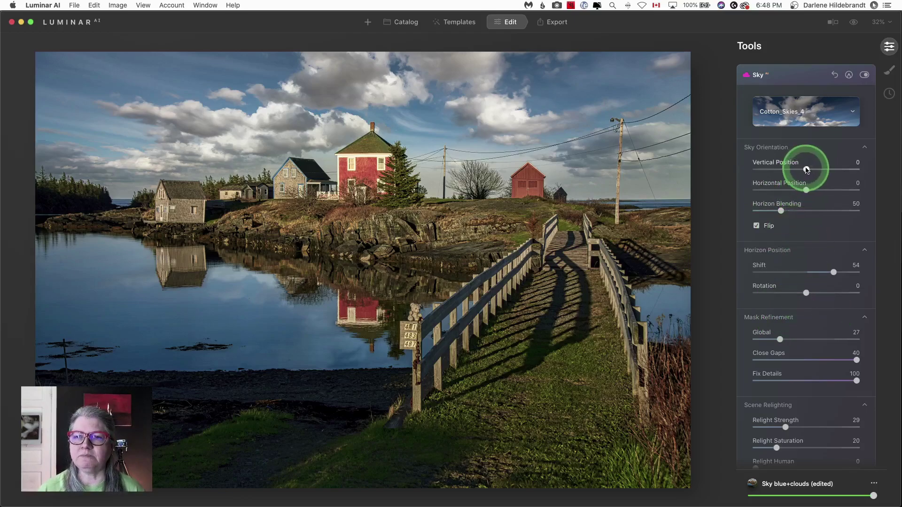
Set the sky's Vertical Position to 6 and settle Horizon Shift at 47.
{"action": "mouse_move", "coordinate": [806, 170]}
{"action": "left_mouse_down"}
{"action": "mouse_move", "coordinate": [818, 169]}
{"action": "mouse_move", "coordinate": [791, 170]}
{"action": "left_mouse_up"}
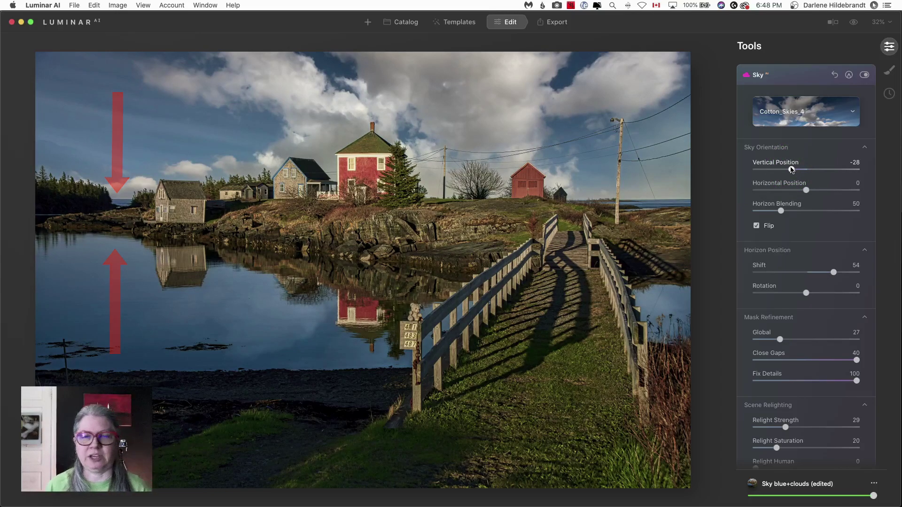
{"action": "left_click", "coordinate": [790, 170]}
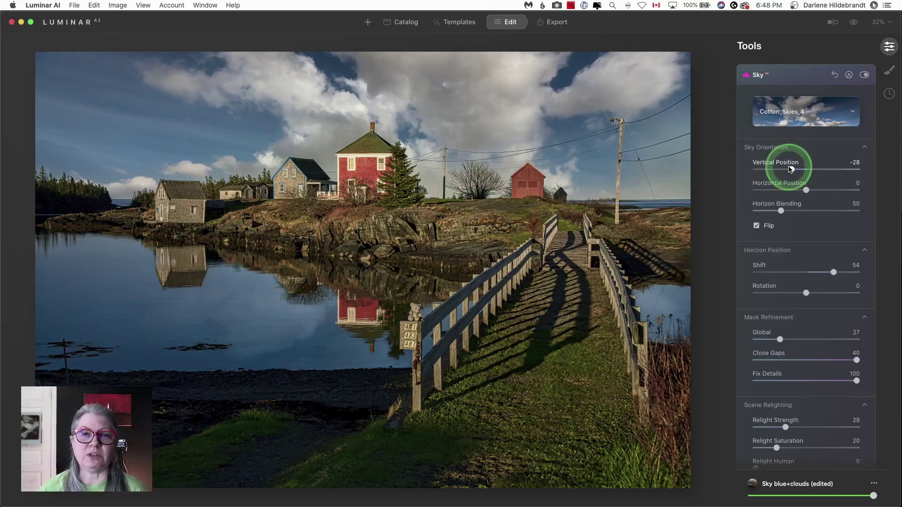
{"action": "left_click_drag", "start_coordinate": [792, 169], "coordinate": [805, 169]}
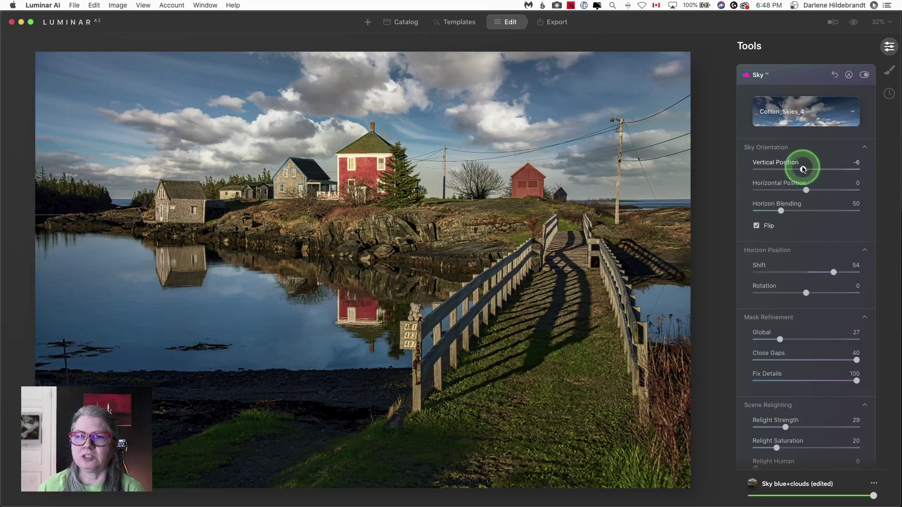
{"action": "left_click_drag", "start_coordinate": [803, 170], "coordinate": [798, 167]}
{"action": "left_click_drag", "start_coordinate": [148, 170], "coordinate": [823, 273]}
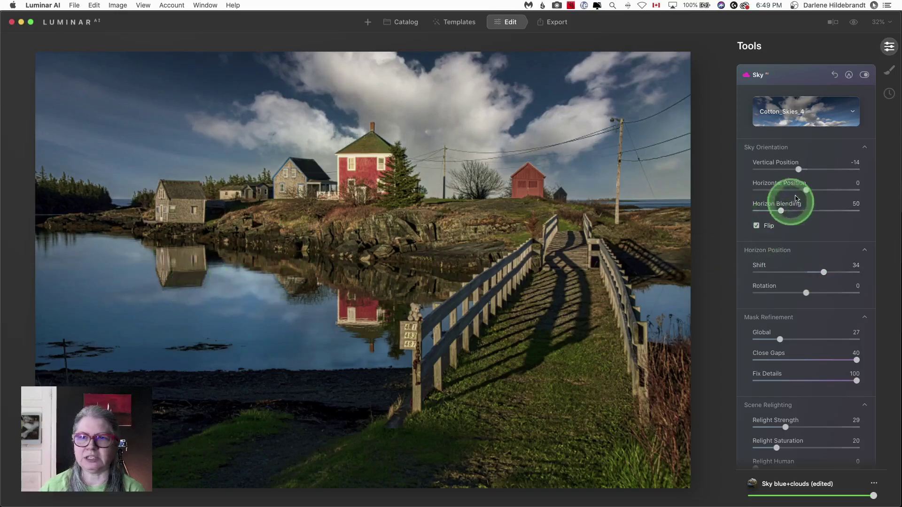
{"action": "mouse_move", "coordinate": [798, 169]}
{"action": "left_mouse_down"}
{"action": "mouse_move", "coordinate": [789, 172]}
{"action": "mouse_move", "coordinate": [810, 172]}
{"action": "left_mouse_up"}
{"action": "left_click_drag", "start_coordinate": [824, 273], "coordinate": [826, 273]}
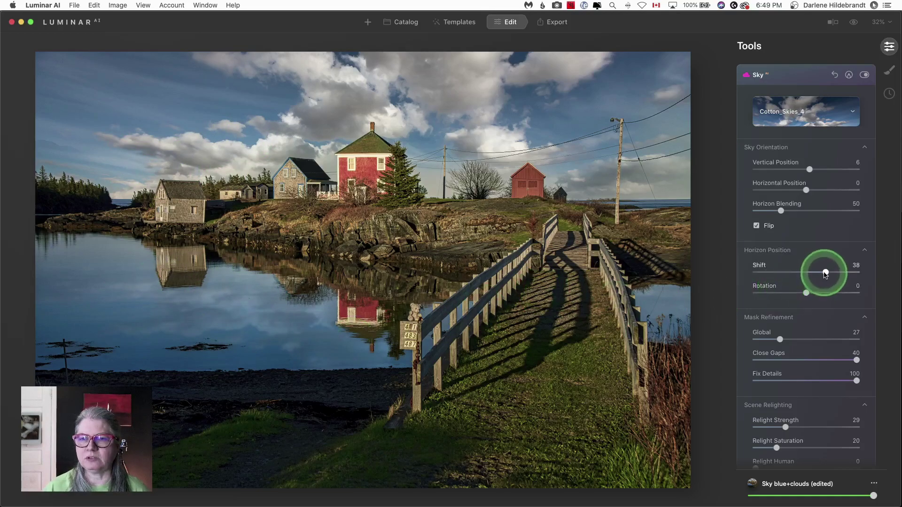
{"action": "left_click_drag", "start_coordinate": [825, 273], "coordinate": [830, 274]}
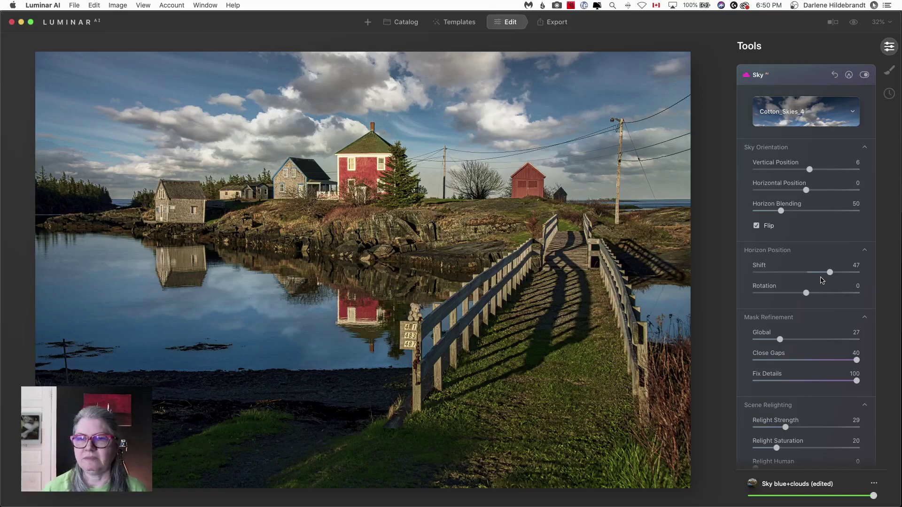
Set Relight Strength 86, Relight Saturation 66, Reflection Amount 67 and Water Blur 5.
{"action": "scroll", "coordinate": [821, 280], "scroll_direction": "down", "scroll_amount": 5}
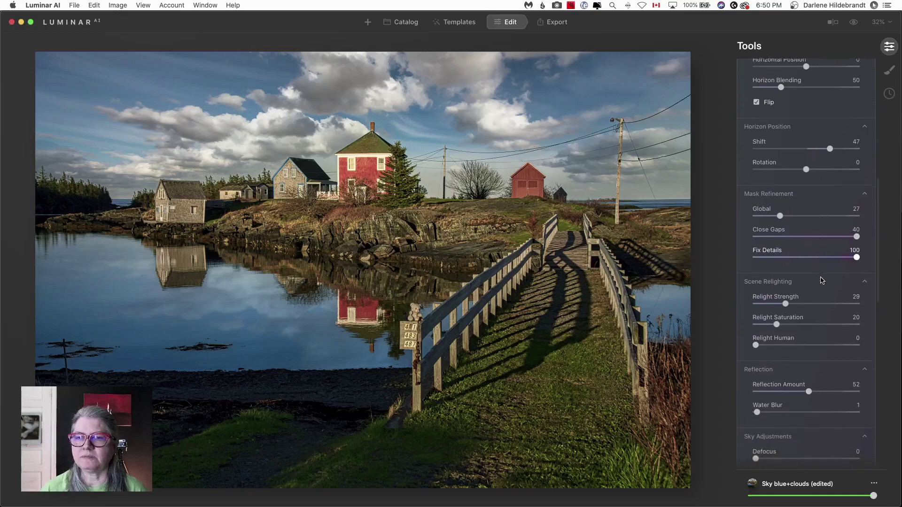
{"action": "scroll", "coordinate": [821, 282], "scroll_direction": "down", "scroll_amount": 1}
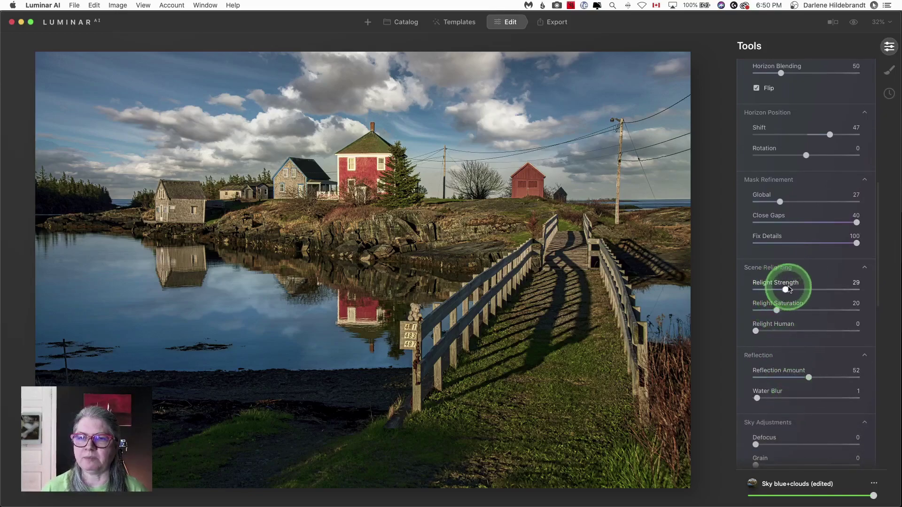
{"action": "left_click_drag", "start_coordinate": [788, 289], "coordinate": [845, 289]}
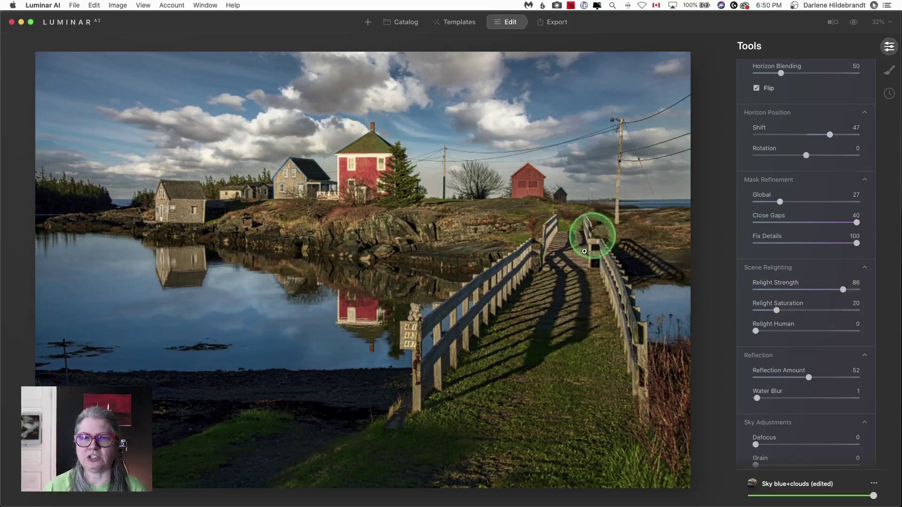
{"action": "left_click_drag", "start_coordinate": [794, 306], "coordinate": [824, 307]}
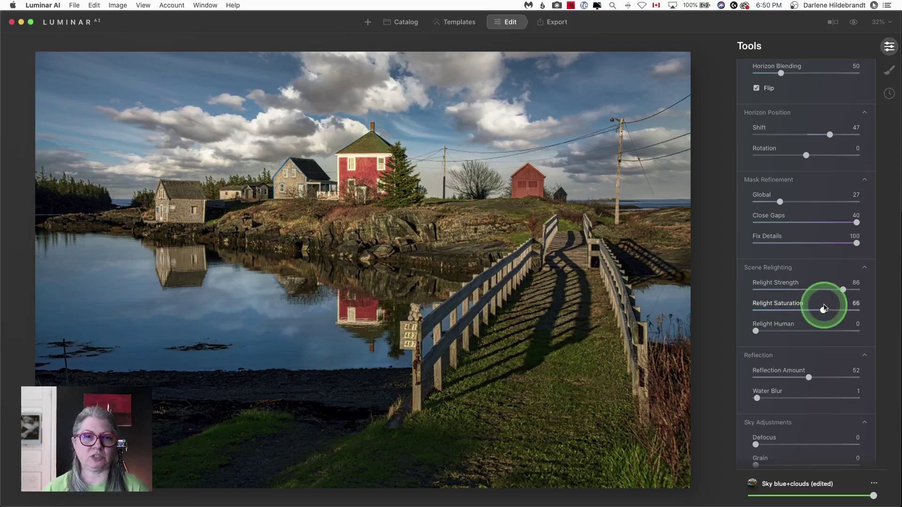
{"action": "left_click_drag", "start_coordinate": [809, 378], "coordinate": [857, 377]}
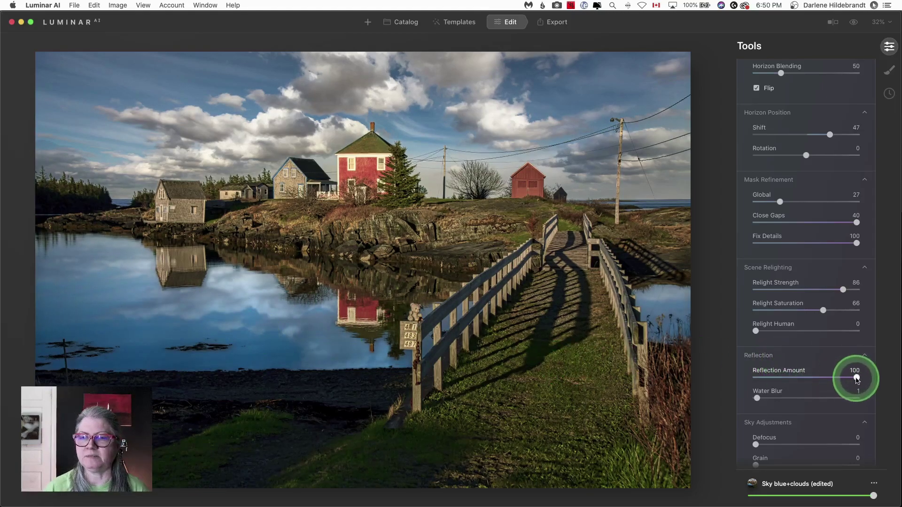
{"action": "left_click_drag", "start_coordinate": [856, 378], "coordinate": [824, 378]}
{"action": "left_click_drag", "start_coordinate": [757, 398], "coordinate": [764, 398]}
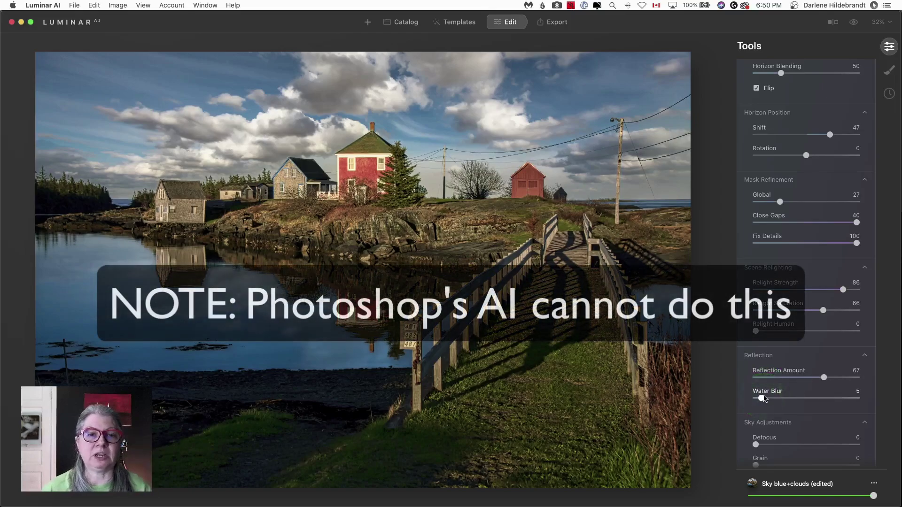
Try a pink sunset sky from DPM pack 1 and flip it horizontally.
{"action": "scroll", "coordinate": [777, 373], "scroll_direction": "up", "scroll_amount": 6}
{"action": "scroll", "coordinate": [777, 372], "scroll_direction": "up", "scroll_amount": 2}
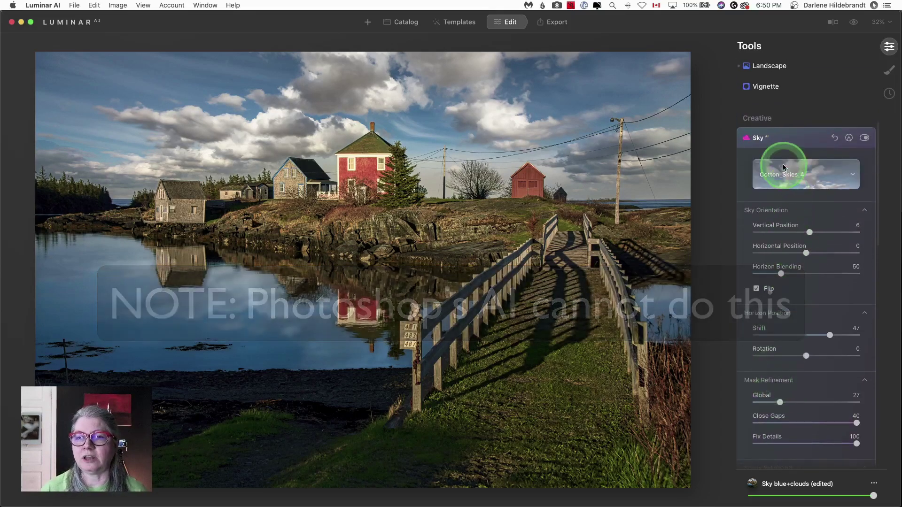
{"action": "left_click", "coordinate": [778, 172]}
{"action": "left_click", "coordinate": [797, 296]}
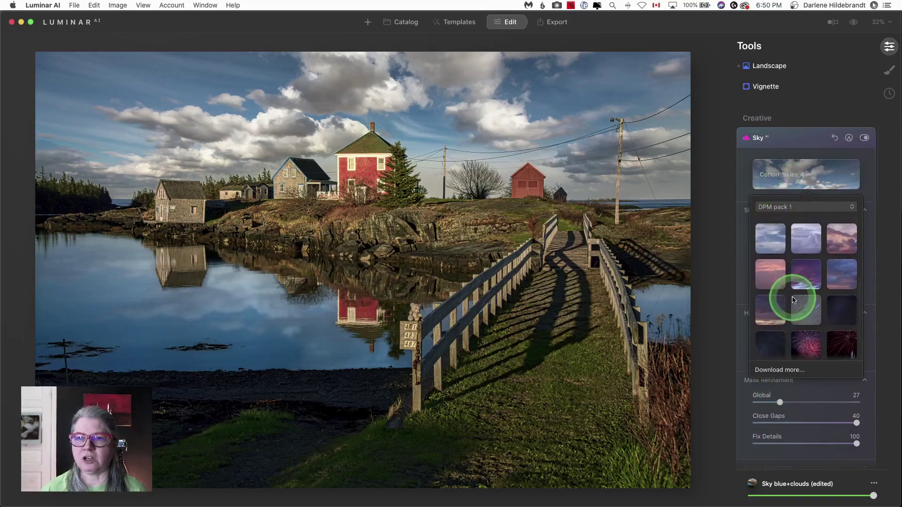
{"action": "left_click", "coordinate": [839, 289]}
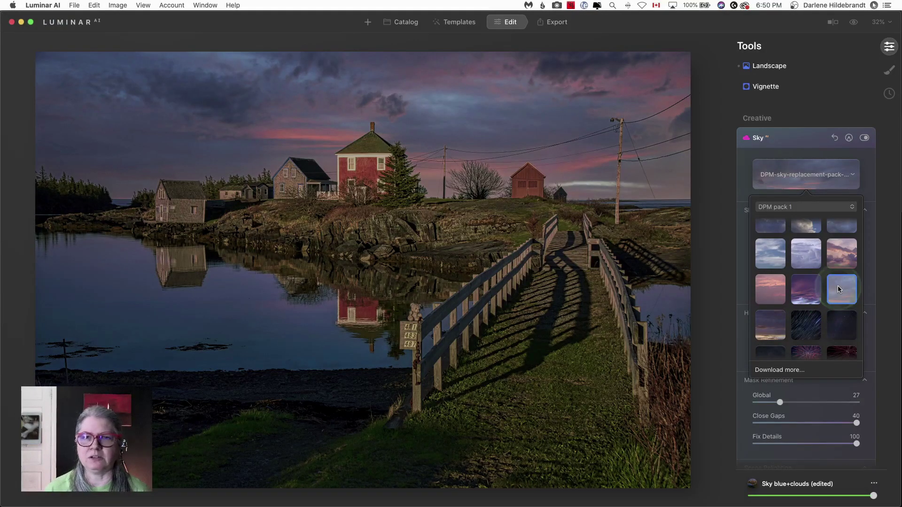
{"action": "left_click", "coordinate": [839, 290]}
{"action": "left_click", "coordinate": [738, 237]}
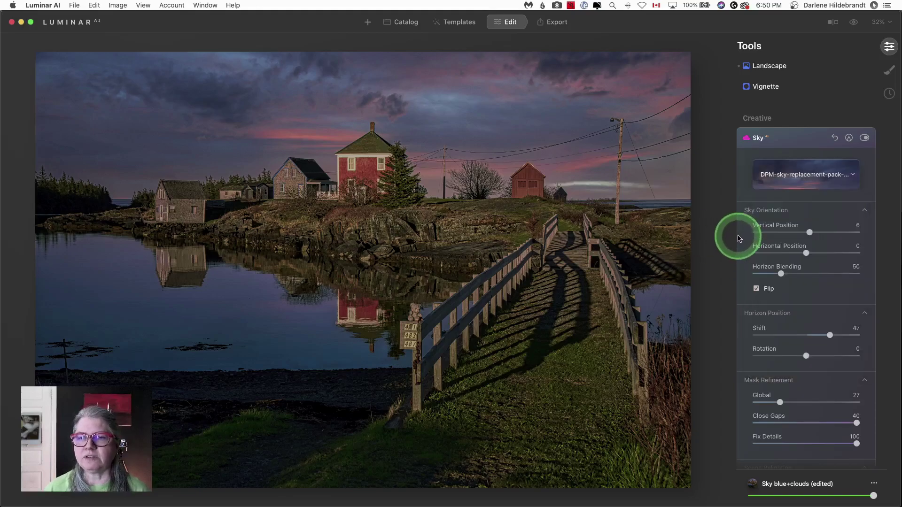
{"action": "left_click", "coordinate": [757, 289]}
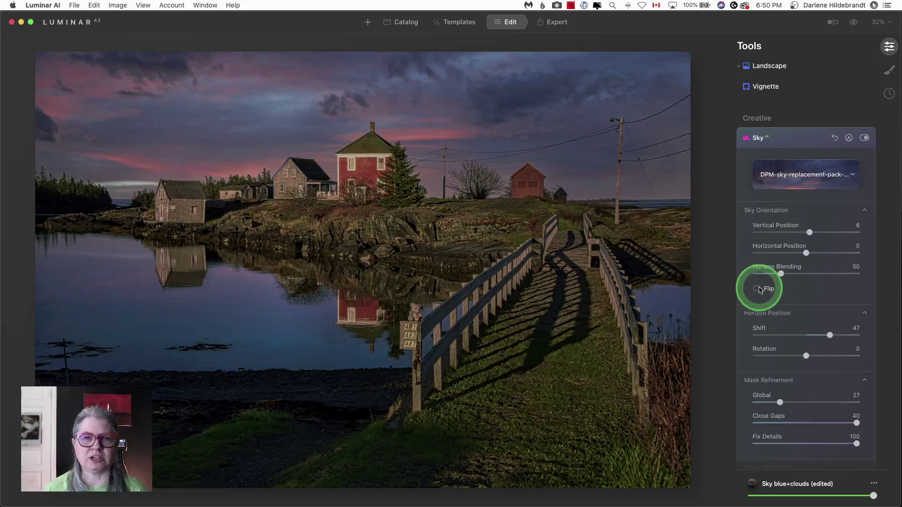
Swap to the dramatic dark-cloud DPM pack 1 sunset sky, unflipped.
{"action": "left_click", "coordinate": [779, 186]}
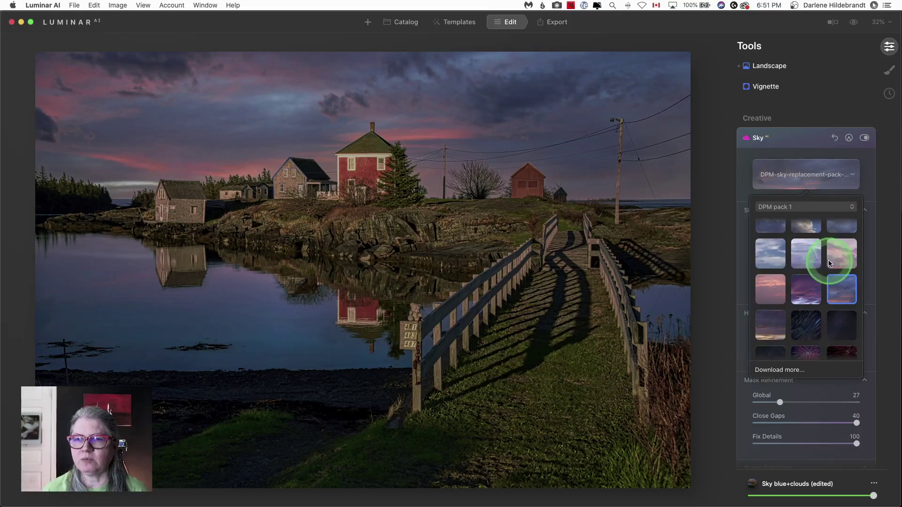
{"action": "scroll", "coordinate": [829, 264], "scroll_direction": "up", "scroll_amount": 5}
{"action": "left_click", "coordinate": [771, 239]}
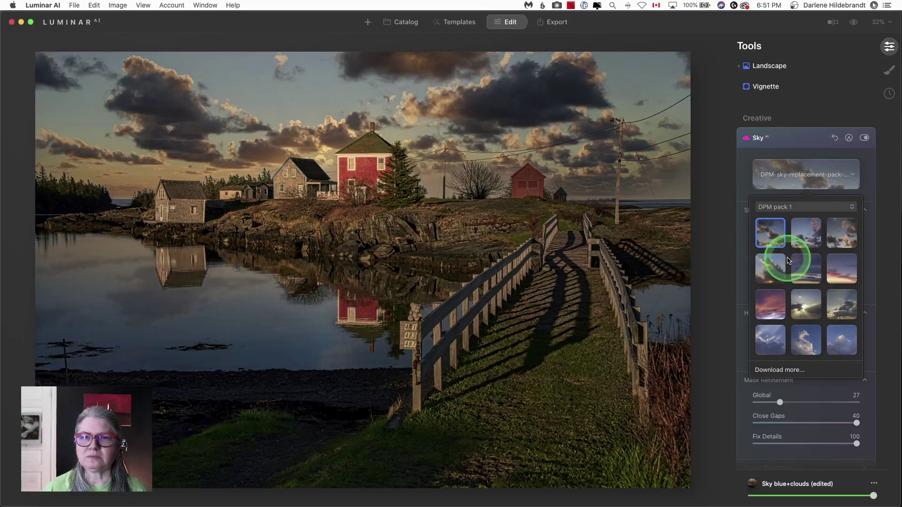
{"action": "scroll", "coordinate": [797, 265], "scroll_direction": "down", "scroll_amount": 1}
{"action": "scroll", "coordinate": [797, 265], "scroll_direction": "down", "scroll_amount": 1}
Set Horizon Shift 43, sky Warmth 32 and Brightness -48, then compare with the original.
{"action": "left_click", "coordinate": [738, 238]}
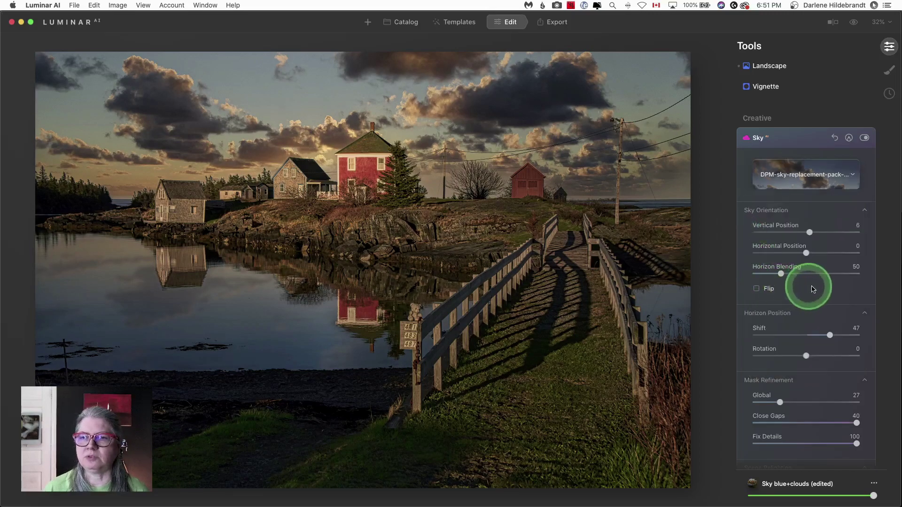
{"action": "left_click_drag", "start_coordinate": [823, 338], "coordinate": [828, 335]}
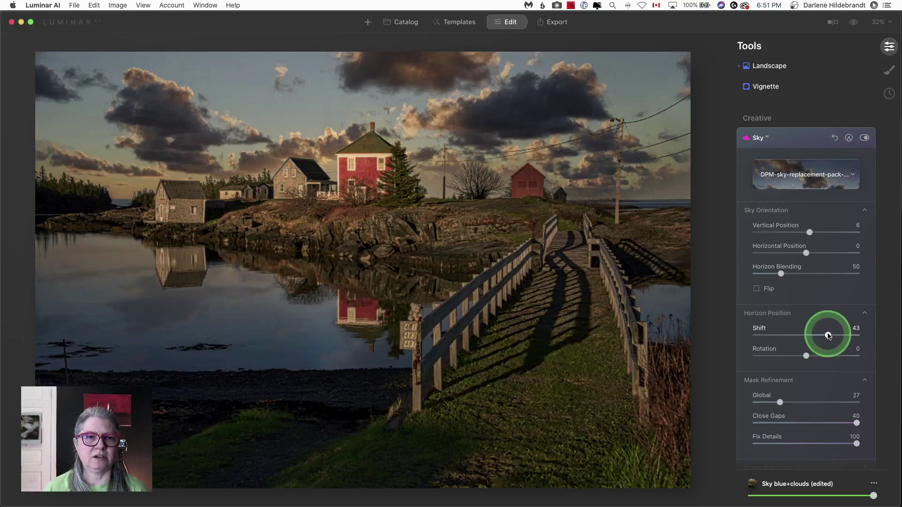
{"action": "scroll", "coordinate": [827, 336], "scroll_direction": "down", "scroll_amount": 6}
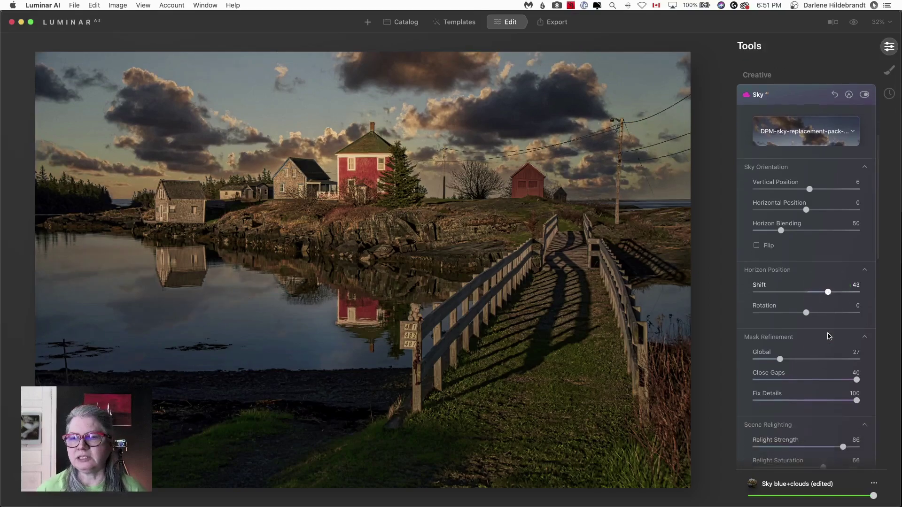
{"action": "left_click", "coordinate": [818, 338]}
{"action": "scroll", "coordinate": [806, 371], "scroll_direction": "down", "scroll_amount": 5}
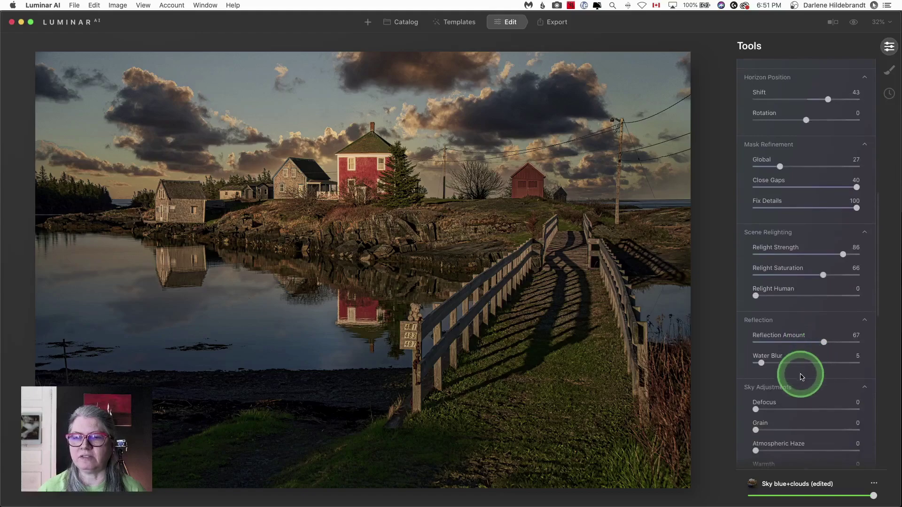
{"action": "left_click_drag", "start_coordinate": [806, 408], "coordinate": [782, 427]}
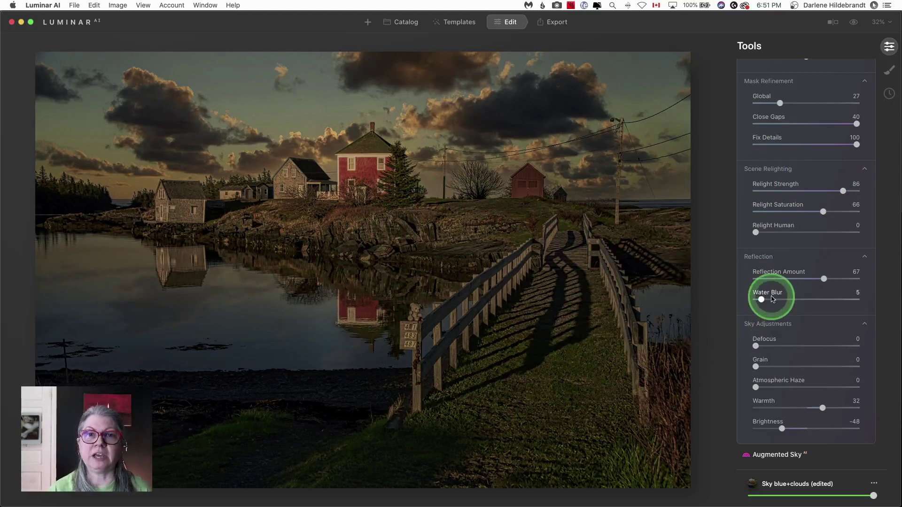
{"action": "key", "text": "backslash"}
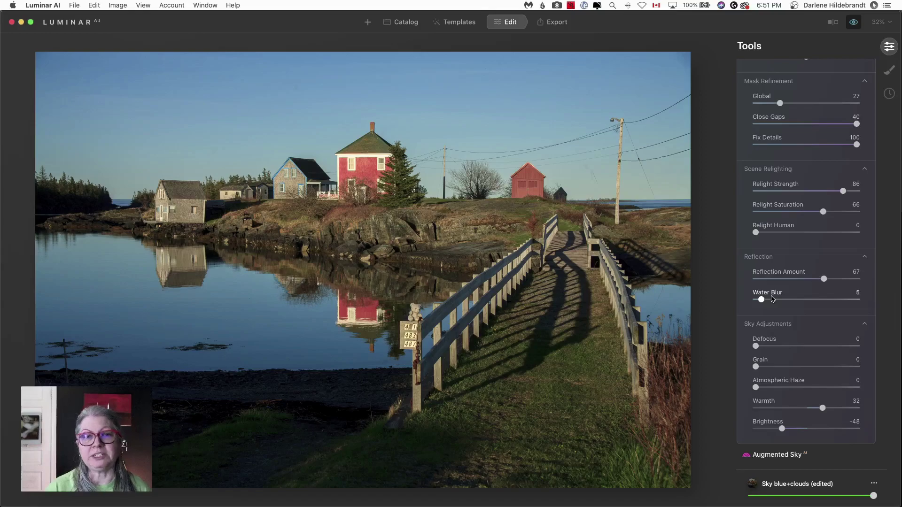
{"action": "key", "text": "backslash"}
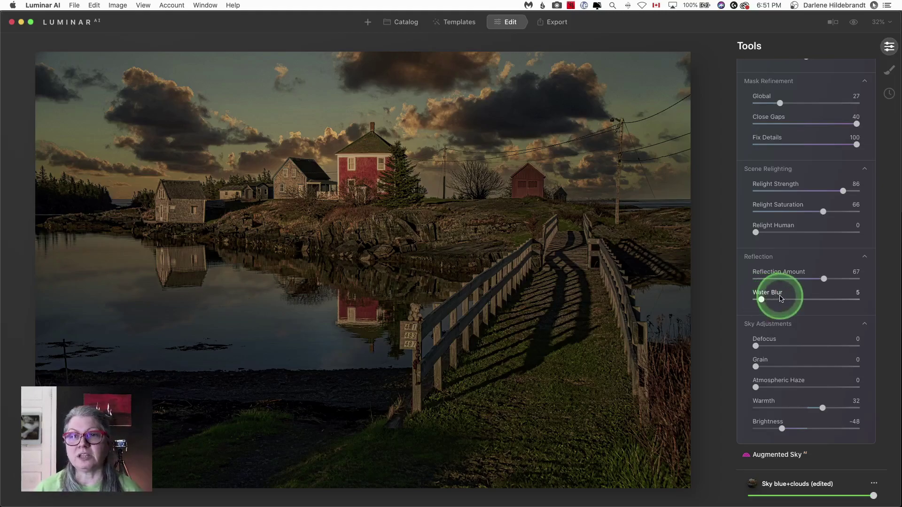
Open Sky AI's sky picker and browse the collection list under DPM pack 1.
{"action": "scroll", "coordinate": [780, 296], "scroll_direction": "up", "scroll_amount": 5}
{"action": "scroll", "coordinate": [784, 293], "scroll_direction": "up", "scroll_amount": 8}
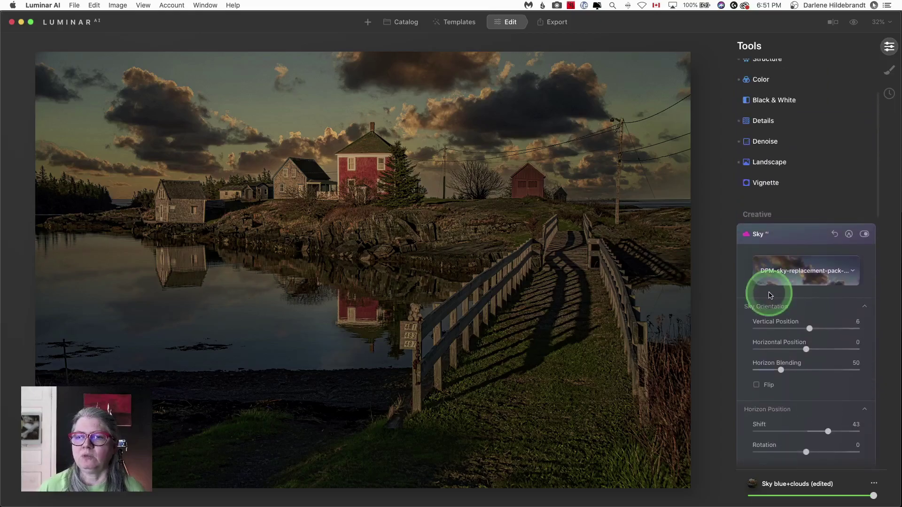
{"action": "left_click", "coordinate": [786, 273]}
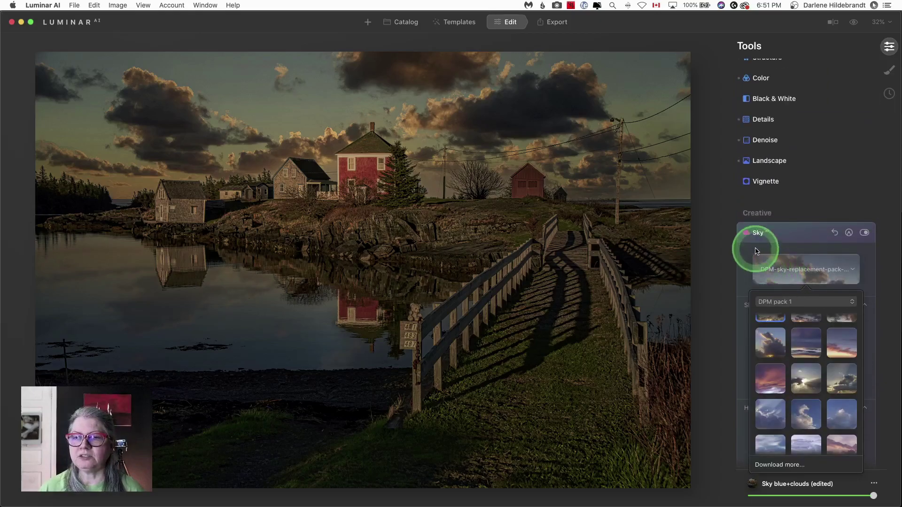
{"action": "scroll", "coordinate": [762, 246], "scroll_direction": "down", "scroll_amount": 3}
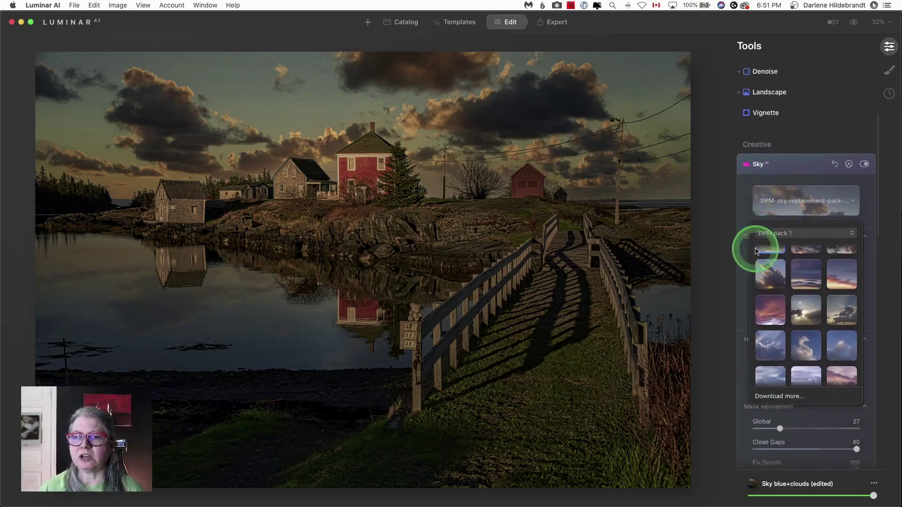
{"action": "left_click", "coordinate": [818, 233]}
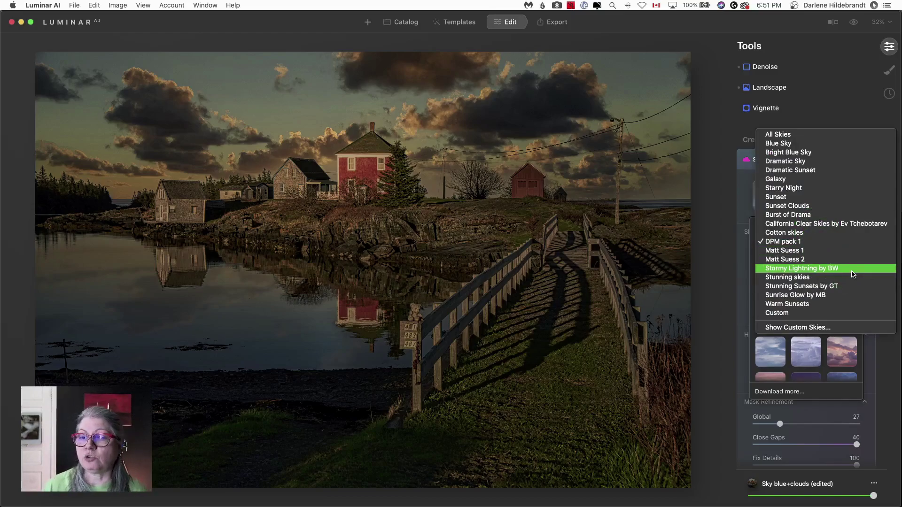
{"action": "left_click_drag", "start_coordinate": [852, 274], "coordinate": [784, 207]}
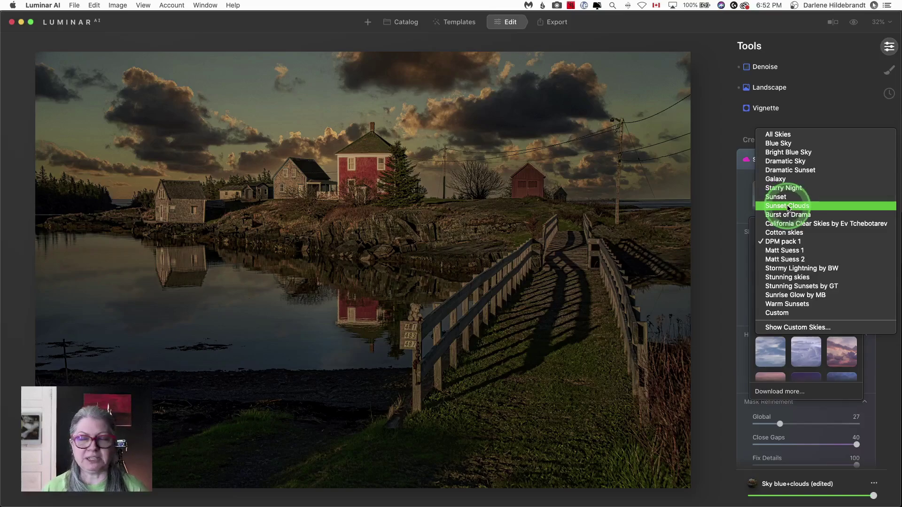
{"action": "left_click_drag", "start_coordinate": [788, 209], "coordinate": [798, 327]}
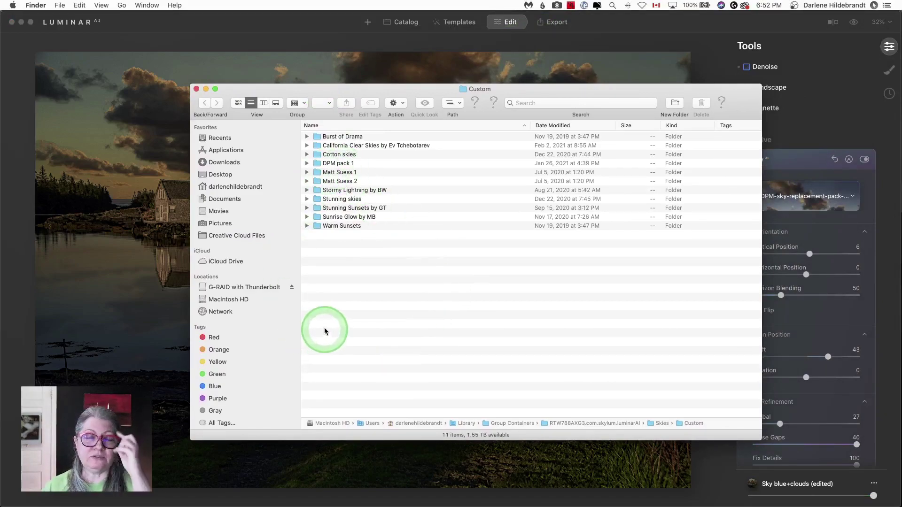
Create a new folder named 'Practice skies' inside the Custom skies folder.
{"action": "right_click", "coordinate": [328, 242]}
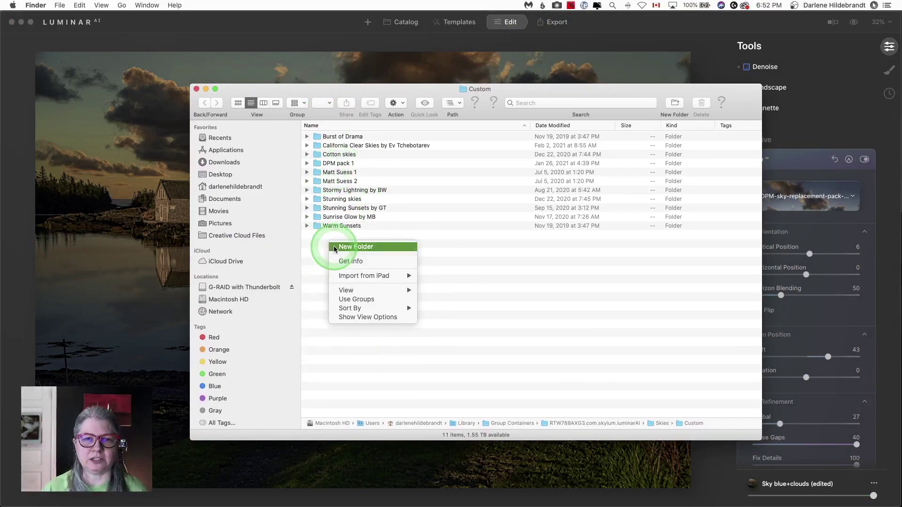
{"action": "left_click", "coordinate": [356, 246]}
{"action": "type", "text": "z"}
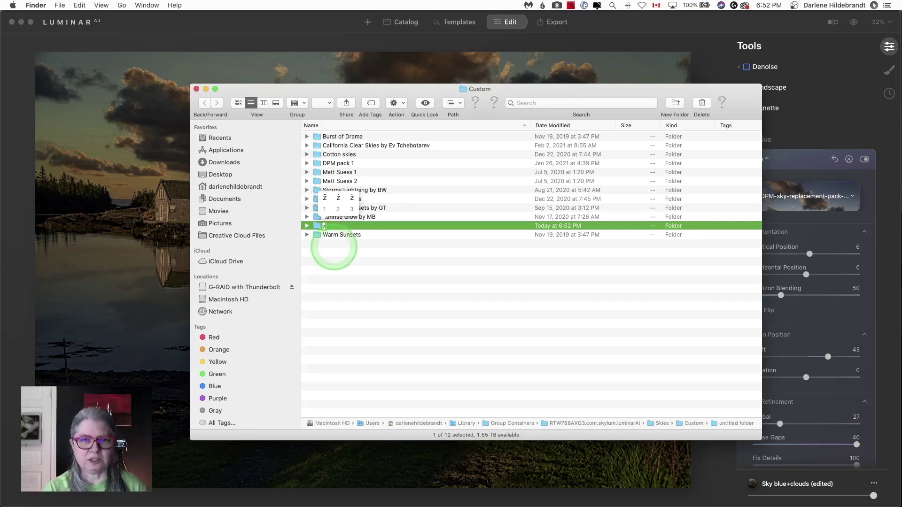
{"action": "key", "text": "BackSpace"}
{"action": "type", "text": "Prac"}
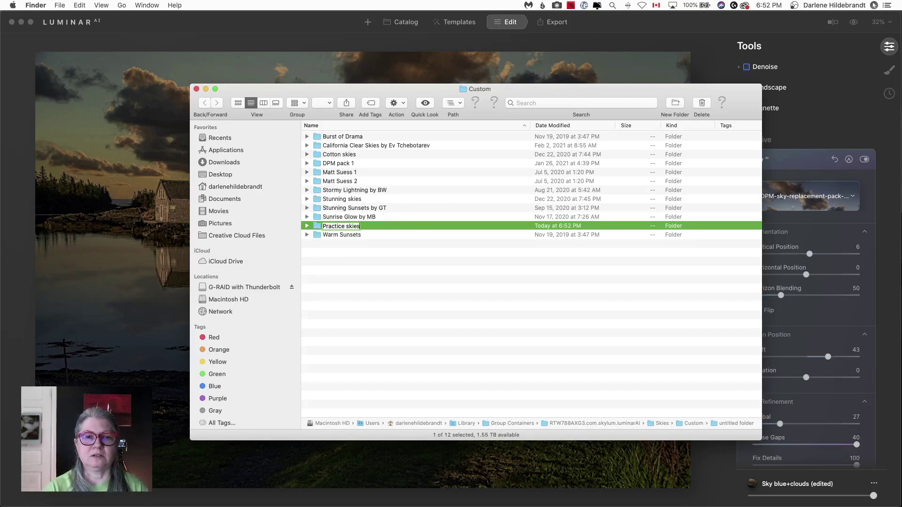
{"action": "type", "text": "tice skies"}
{"action": "key", "text": "Return"}
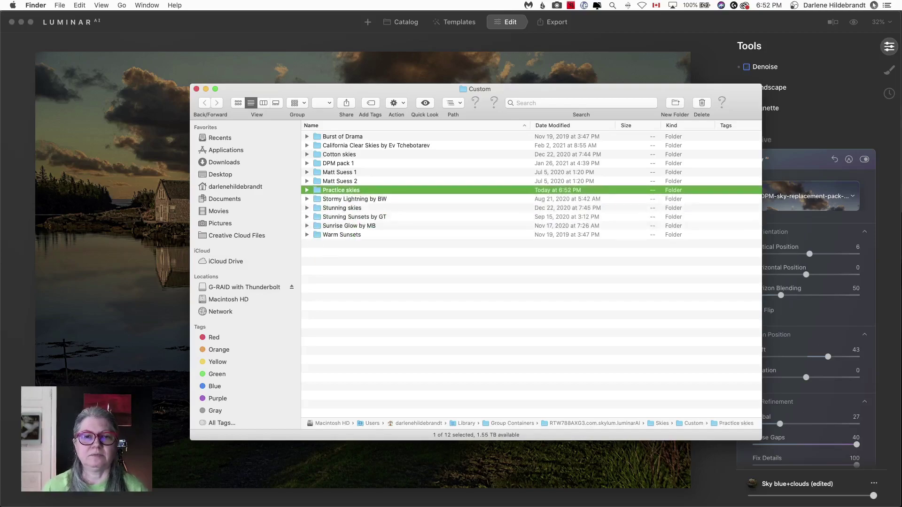
Expand the Warm Sunsets folder, then select the new Practice skies folder.
{"action": "left_click", "coordinate": [308, 235]}
{"action": "left_click", "coordinate": [337, 245]}
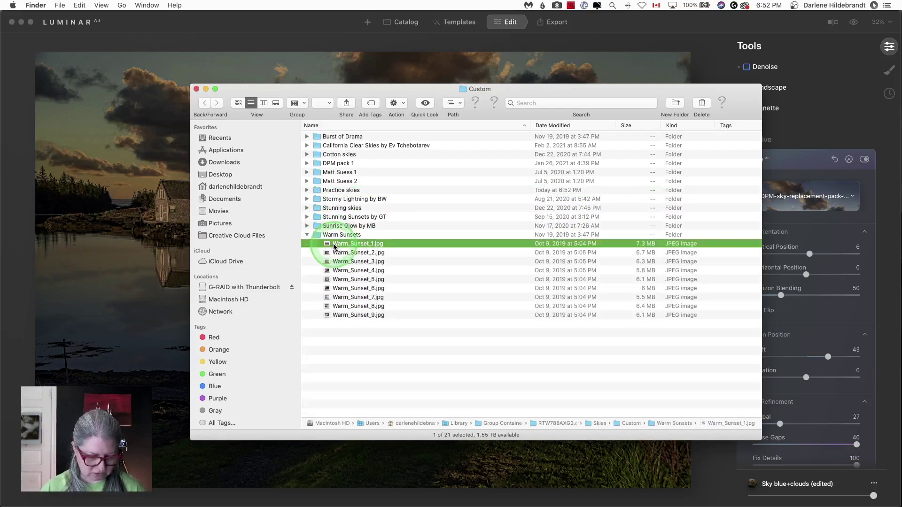
{"action": "left_click", "coordinate": [326, 190]}
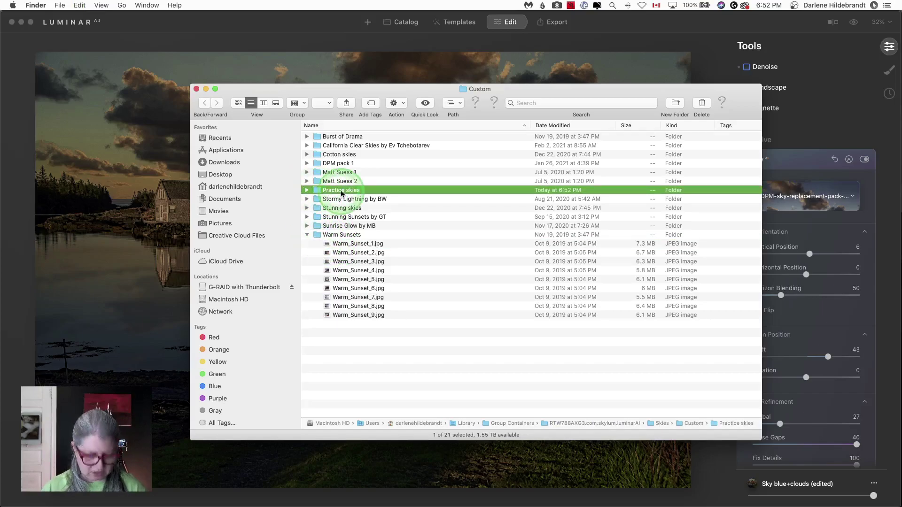
Back in Luminar AI, choose the Practice skies collection in Sky AI's sky picker.
{"action": "key", "text": "super+Tab"}
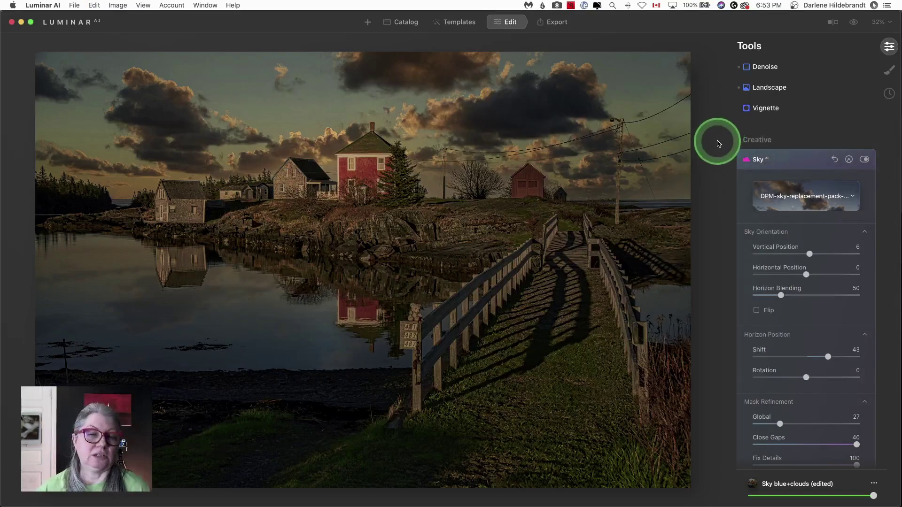
{"action": "left_click", "coordinate": [806, 196]}
{"action": "left_click", "coordinate": [804, 229]}
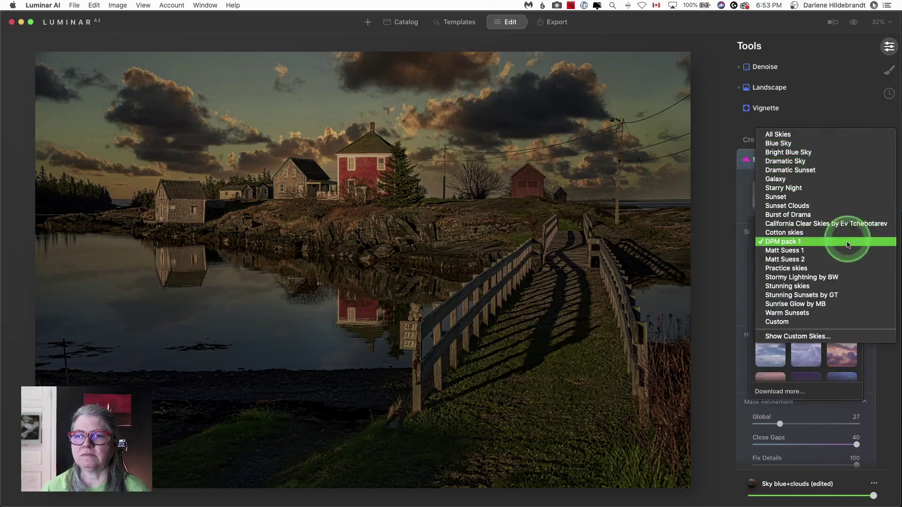
{"action": "left_click", "coordinate": [785, 270]}
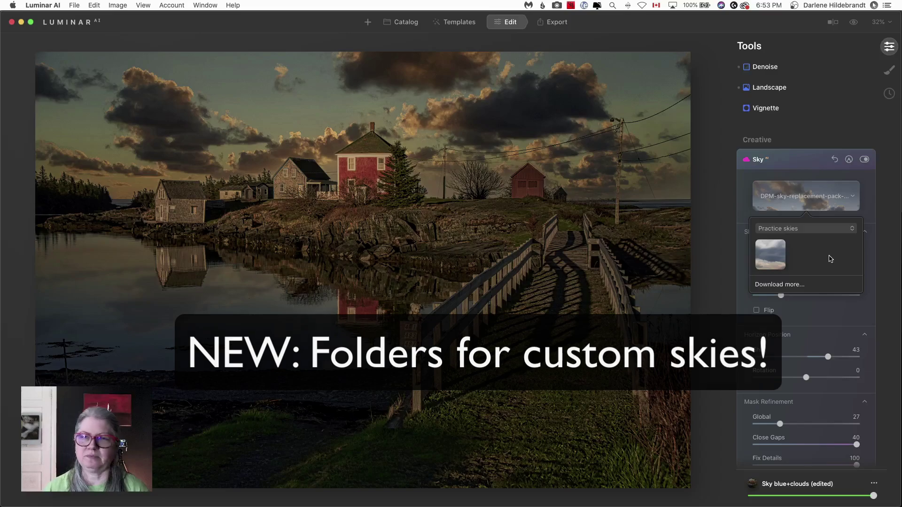
Close the sky picker, collapse Sky AI and expand the Augmented Sky tool.
{"action": "left_click", "coordinate": [799, 155]}
{"action": "left_click", "coordinate": [801, 160]}
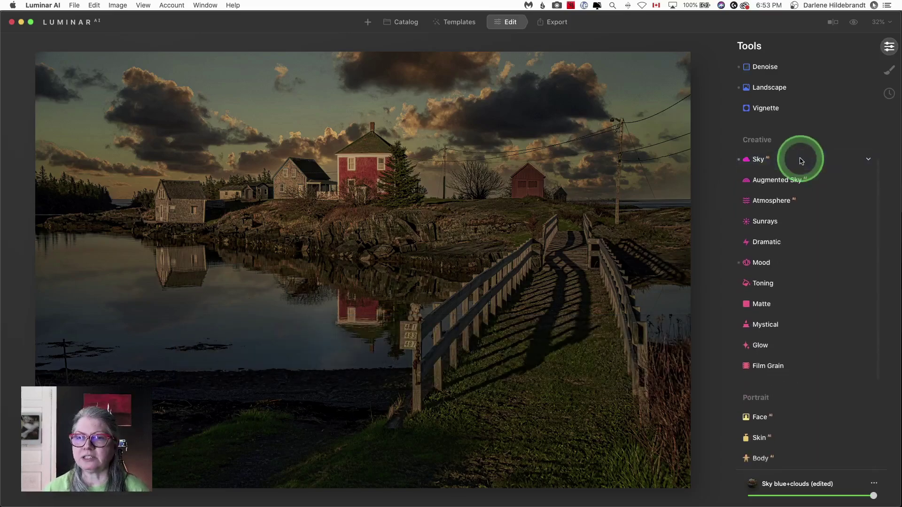
{"action": "left_click", "coordinate": [775, 180]}
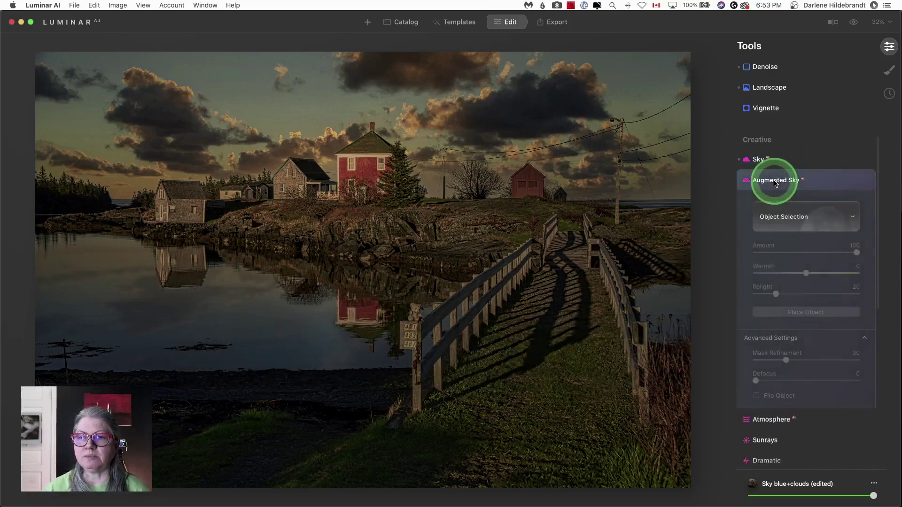
Add the Plane 1 object to the sky from Object Selection.
{"action": "left_click", "coordinate": [773, 215]}
{"action": "scroll", "coordinate": [800, 300], "scroll_direction": "up", "scroll_amount": 5}
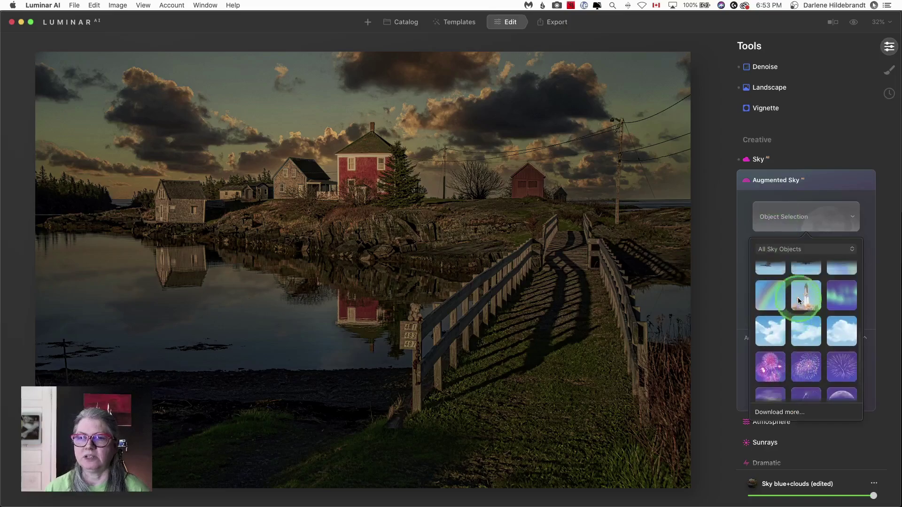
{"action": "scroll", "coordinate": [799, 301], "scroll_direction": "up", "scroll_amount": 3}
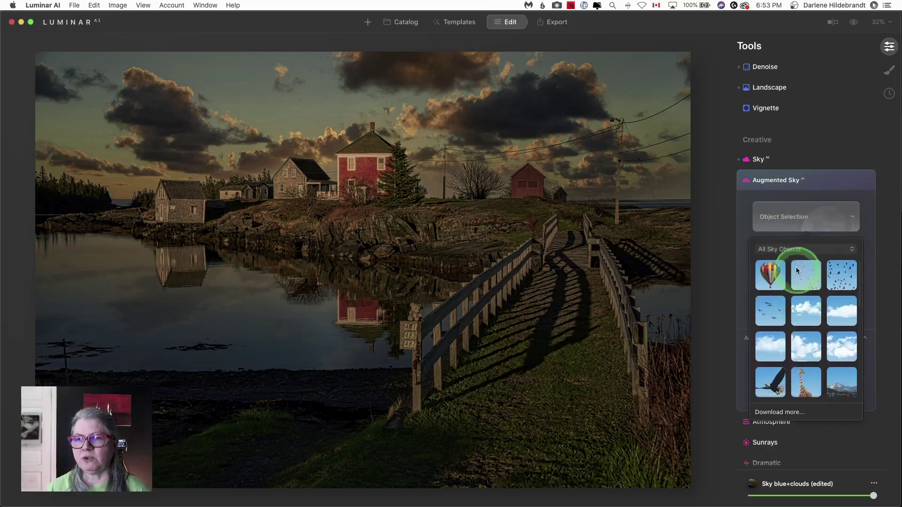
{"action": "left_click", "coordinate": [790, 248]}
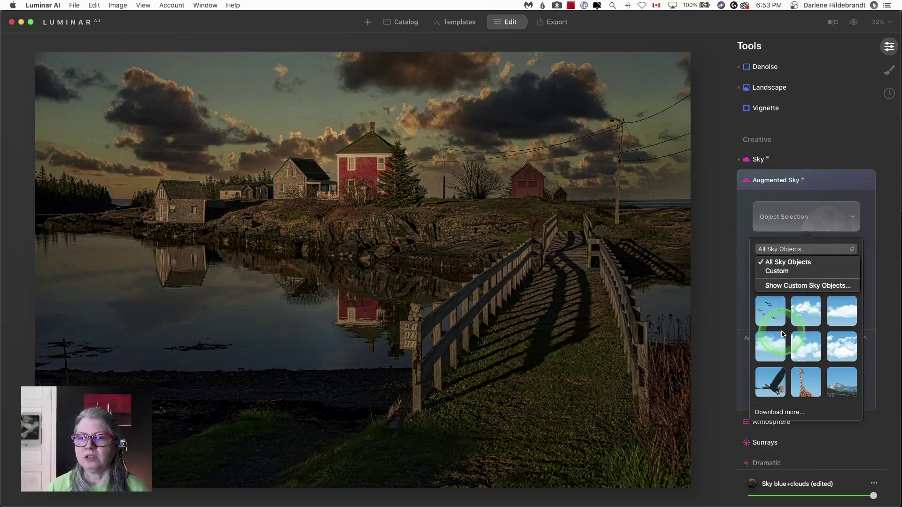
{"action": "left_click", "coordinate": [771, 311]}
{"action": "scroll", "coordinate": [771, 311], "scroll_direction": "down", "scroll_amount": 3}
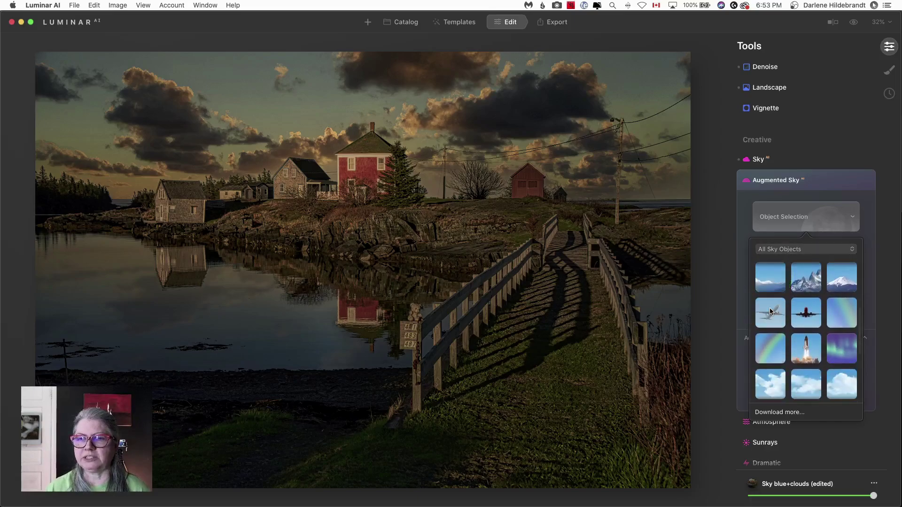
{"action": "scroll", "coordinate": [771, 311], "scroll_direction": "down", "scroll_amount": 2}
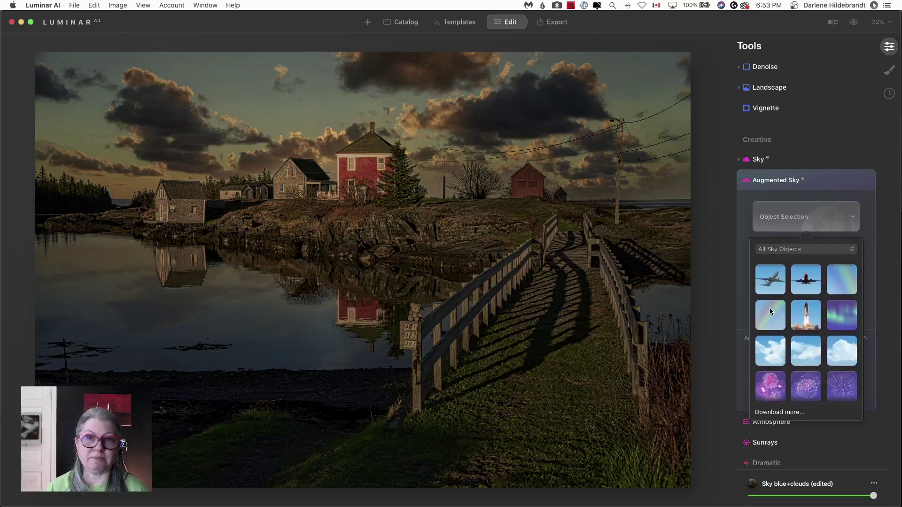
{"action": "scroll", "coordinate": [770, 311], "scroll_direction": "down", "scroll_amount": 3}
{"action": "left_click", "coordinate": [770, 310]}
{"action": "scroll", "coordinate": [770, 311], "scroll_direction": "up", "scroll_amount": 4}
{"action": "left_click", "coordinate": [770, 309]}
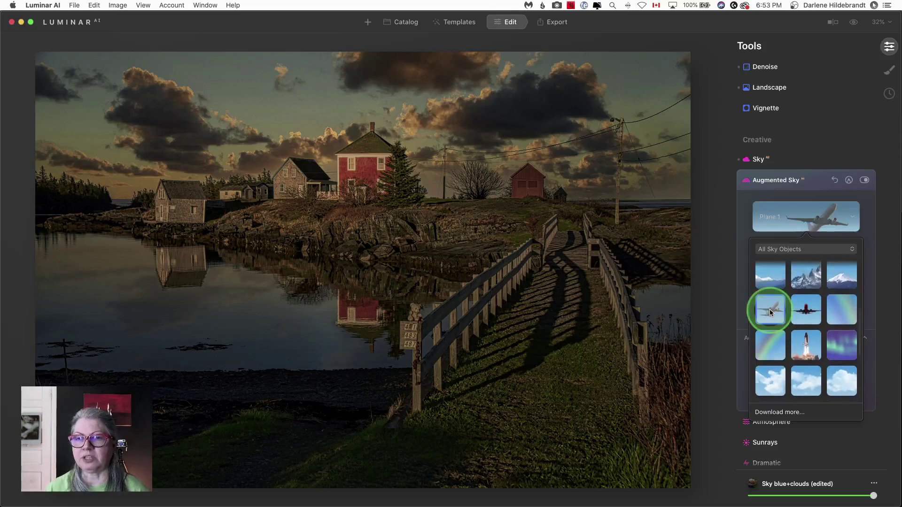
{"action": "left_click", "coordinate": [743, 230]}
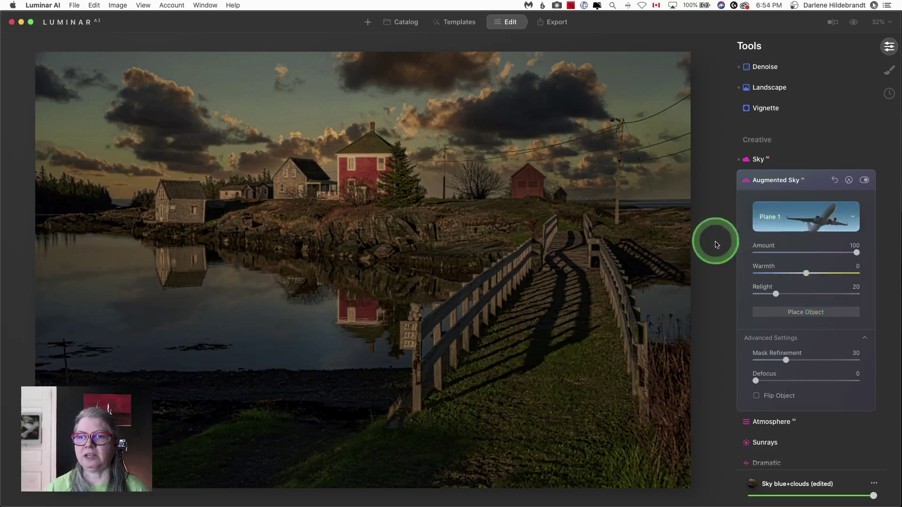
Choose Show Custom Sky Objects… from the object category menu to reveal the folder.
{"action": "left_click", "coordinate": [802, 216]}
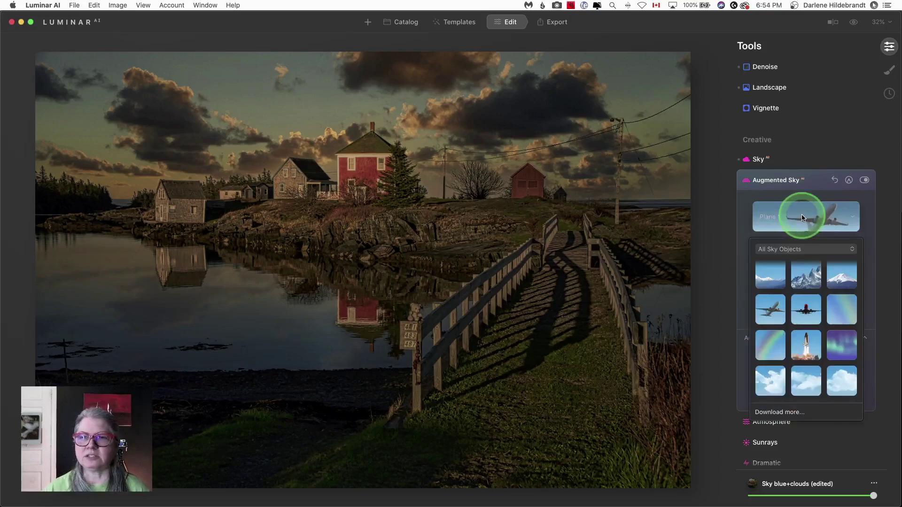
{"action": "left_click", "coordinate": [781, 248]}
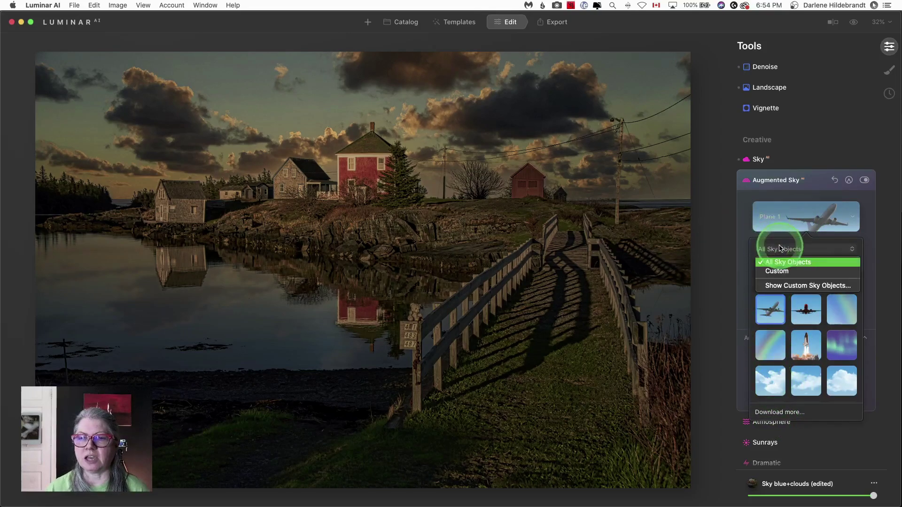
{"action": "left_click", "coordinate": [784, 286]}
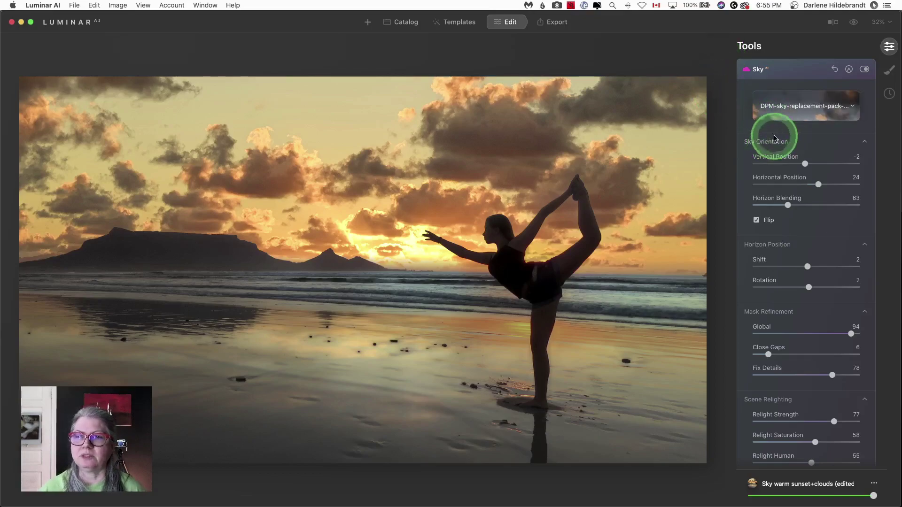
Compare before/after with the original sky, then keep the DPM pack 1 collection.
{"action": "key", "text": "backslash"}
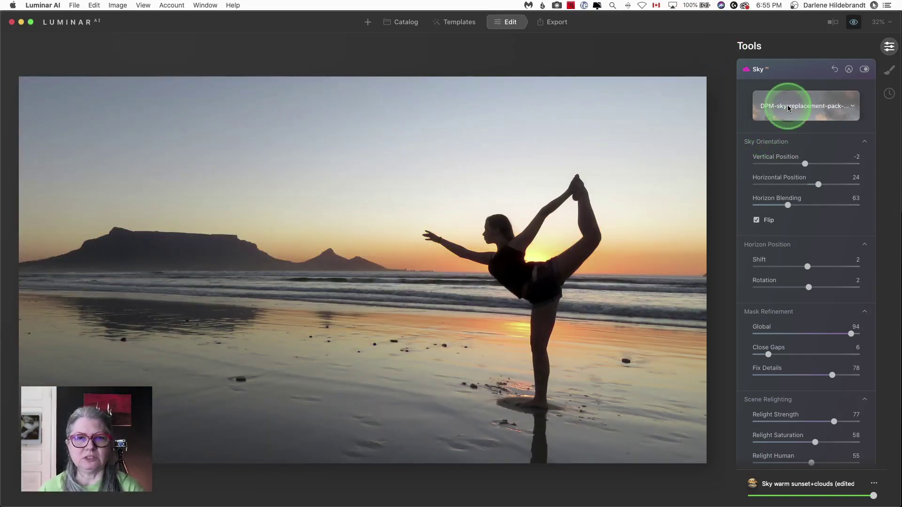
{"action": "key", "text": "backslash"}
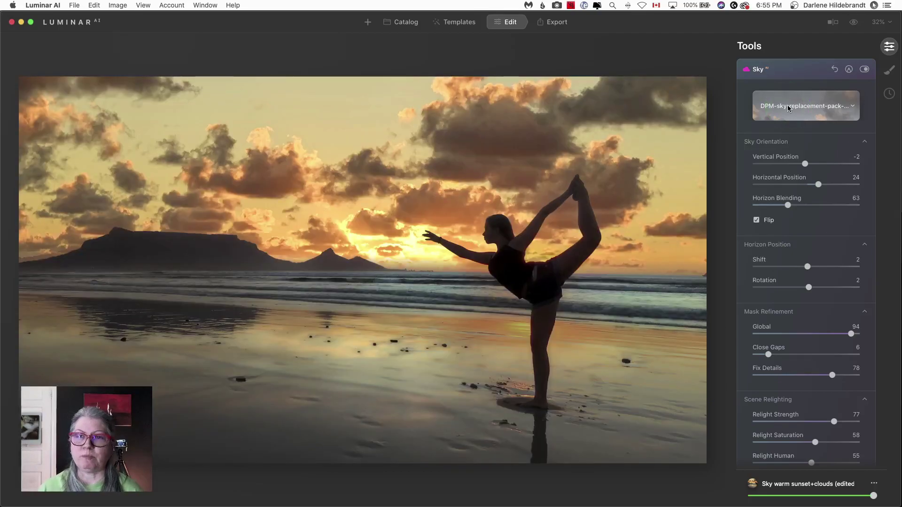
{"action": "left_click", "coordinate": [799, 105]}
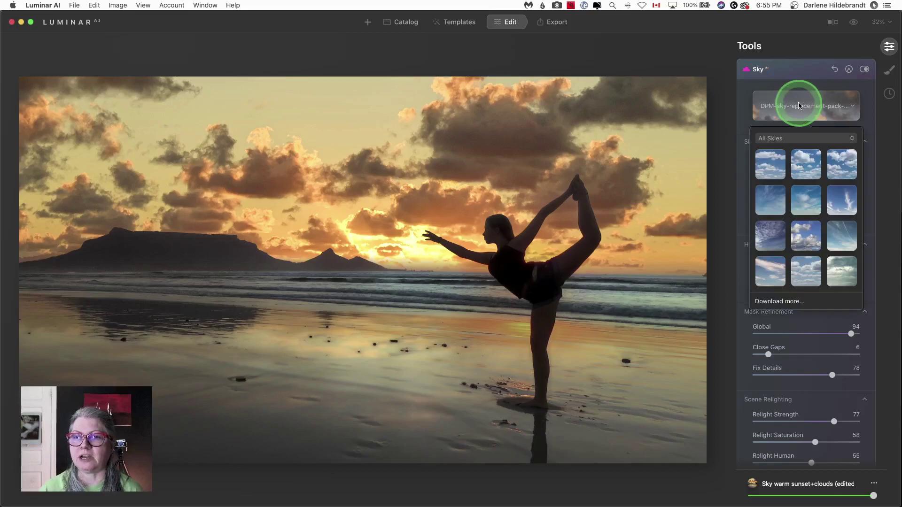
{"action": "left_click", "coordinate": [793, 139]}
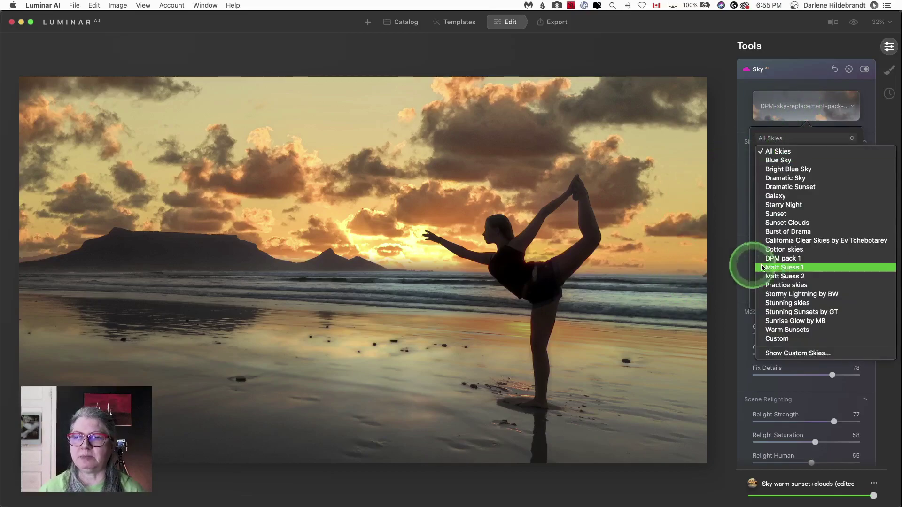
{"action": "left_click", "coordinate": [779, 259]}
{"action": "left_click", "coordinate": [745, 100]}
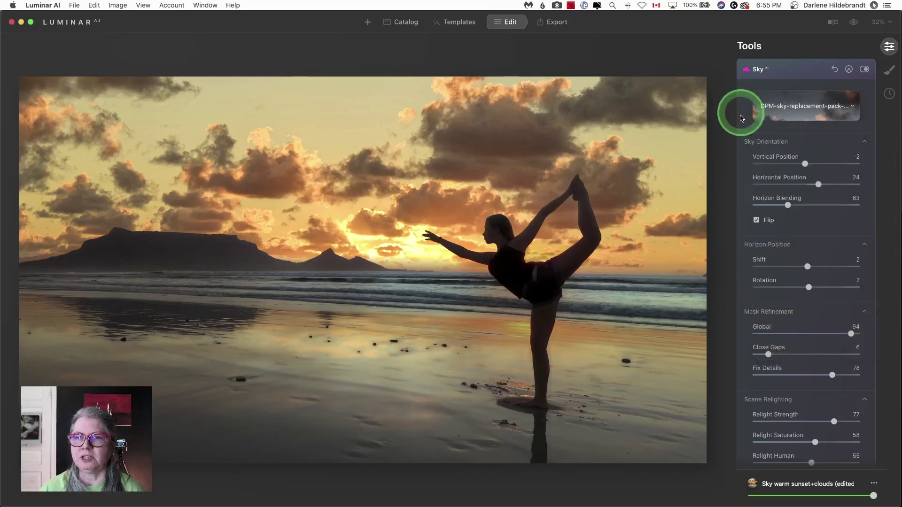
Re-centre the sky horizontally, set Horizon Shift 3, Rotation 2 and Horizon Blending 46.
{"action": "left_click", "coordinate": [789, 168]}
{"action": "left_click", "coordinate": [807, 266]}
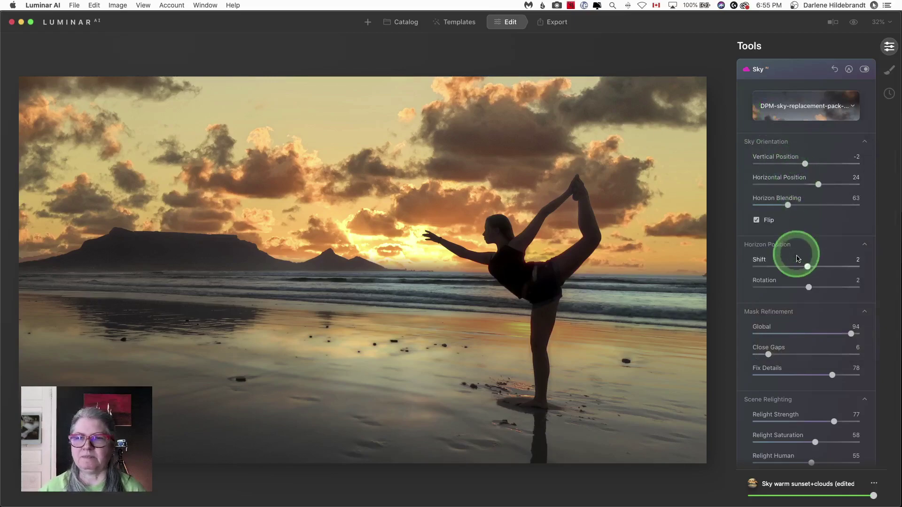
{"action": "left_click", "coordinate": [809, 287]}
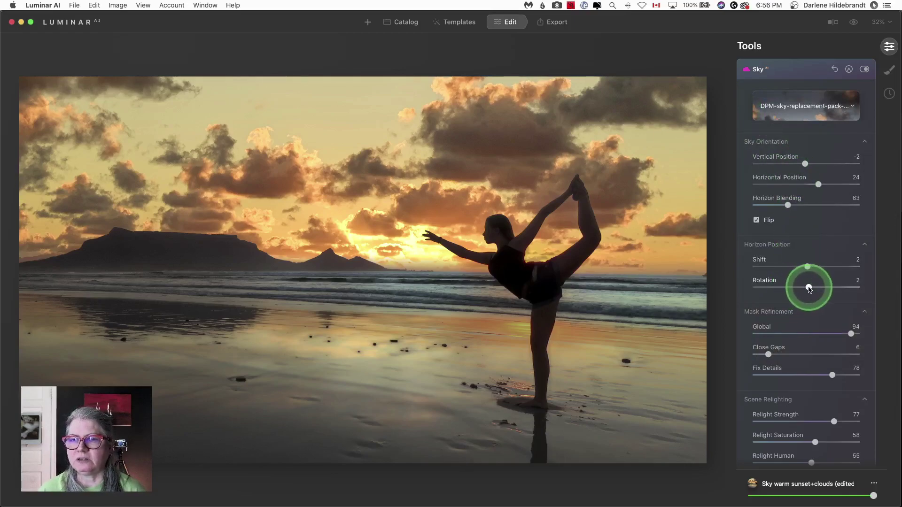
{"action": "double_click", "coordinate": [809, 288]}
{"action": "double_click", "coordinate": [807, 267]}
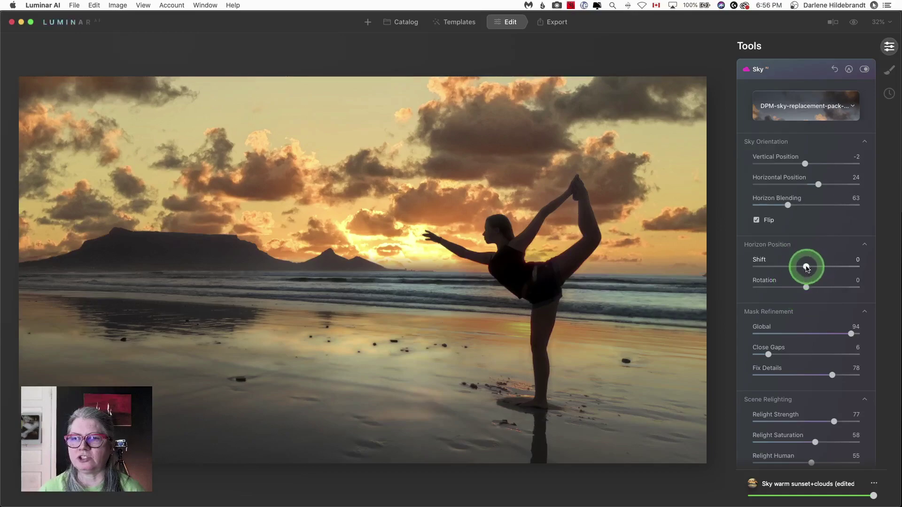
{"action": "left_click_drag", "start_coordinate": [788, 205], "coordinate": [770, 205]}
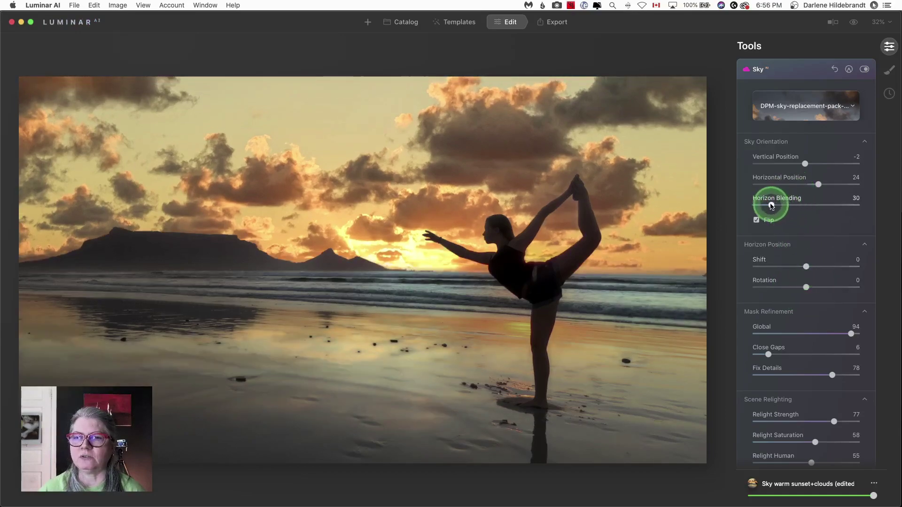
{"action": "double_click", "coordinate": [819, 183]}
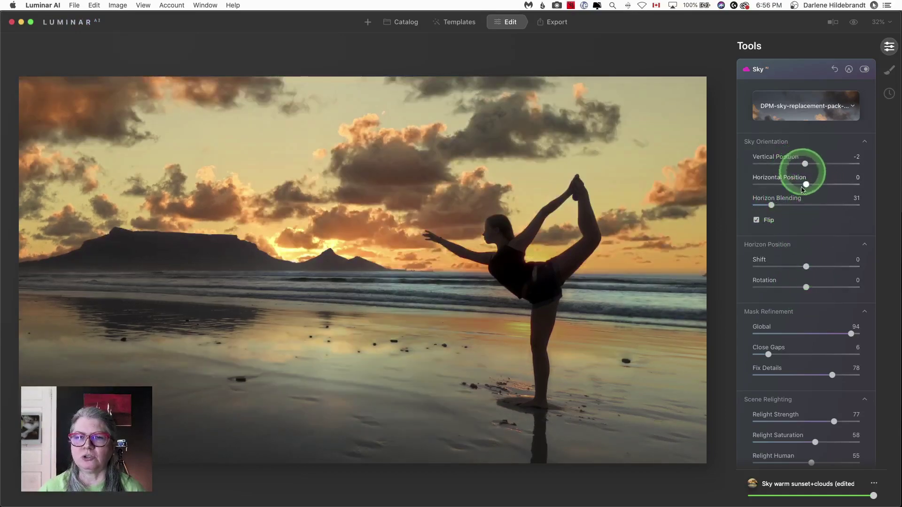
{"action": "left_click_drag", "start_coordinate": [771, 205], "coordinate": [746, 203]}
{"action": "left_click_drag", "start_coordinate": [806, 267], "coordinate": [813, 266]}
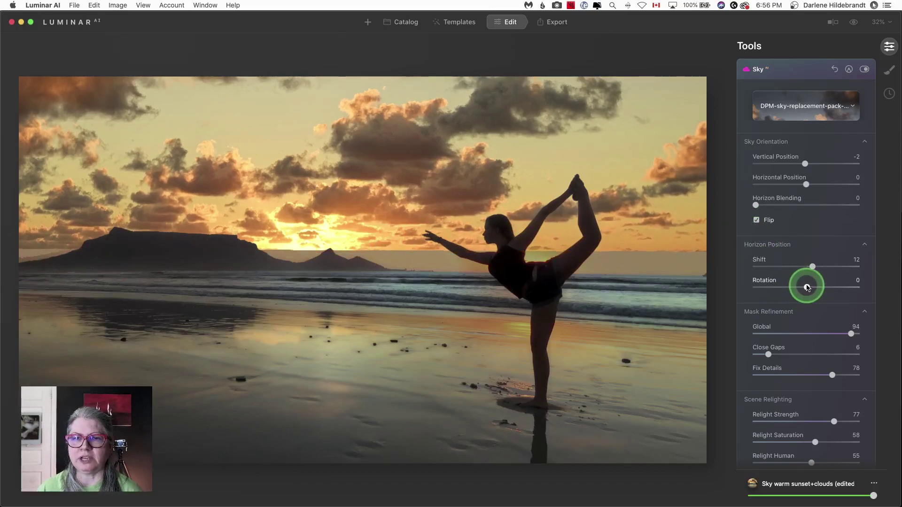
{"action": "left_click_drag", "start_coordinate": [808, 287], "coordinate": [808, 269]}
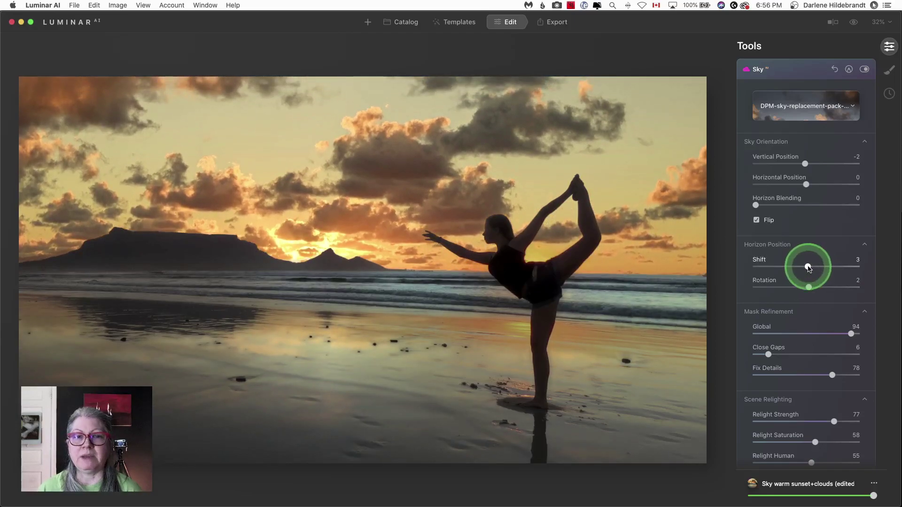
{"action": "left_click_drag", "start_coordinate": [756, 206], "coordinate": [778, 206]}
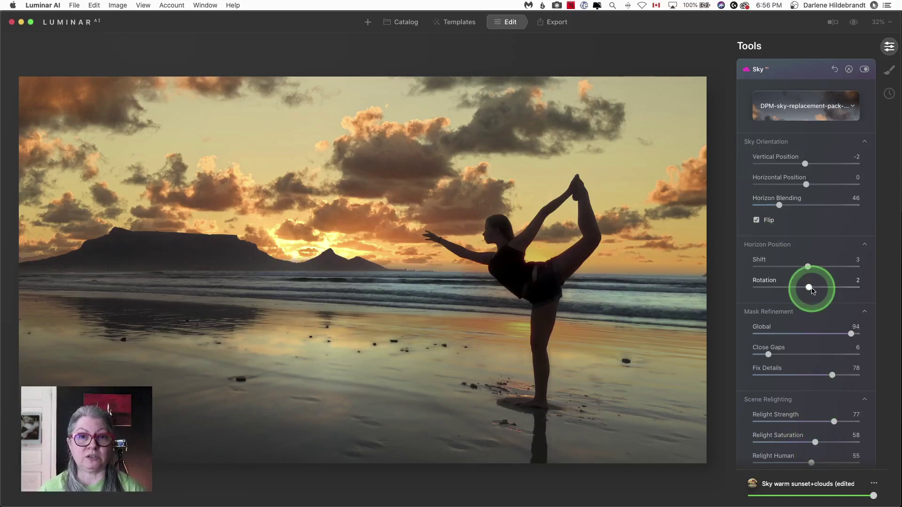
Reset relight saturation and set Relight Human on the dancer silhouette to 78.
{"action": "scroll", "coordinate": [767, 171], "scroll_direction": "down", "scroll_amount": 6}
{"action": "double_click", "coordinate": [757, 190]}
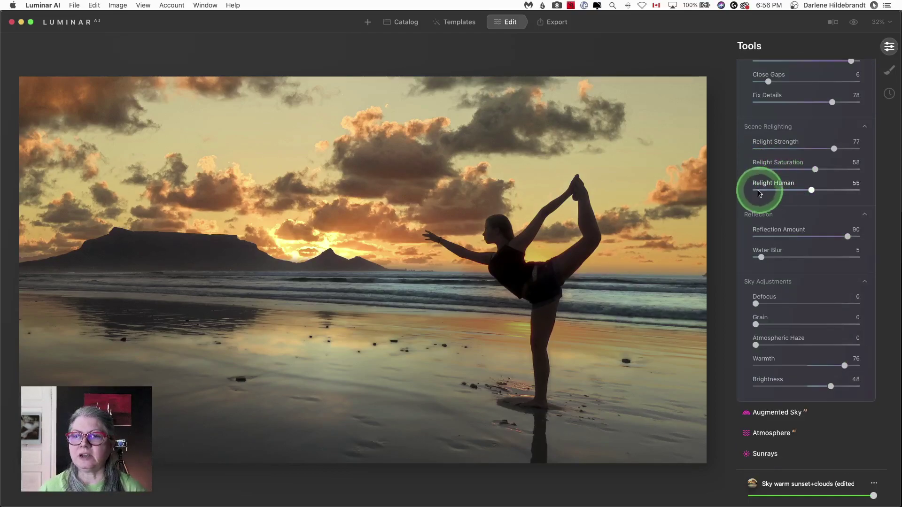
{"action": "double_click", "coordinate": [754, 170]}
{"action": "left_click", "coordinate": [759, 149]}
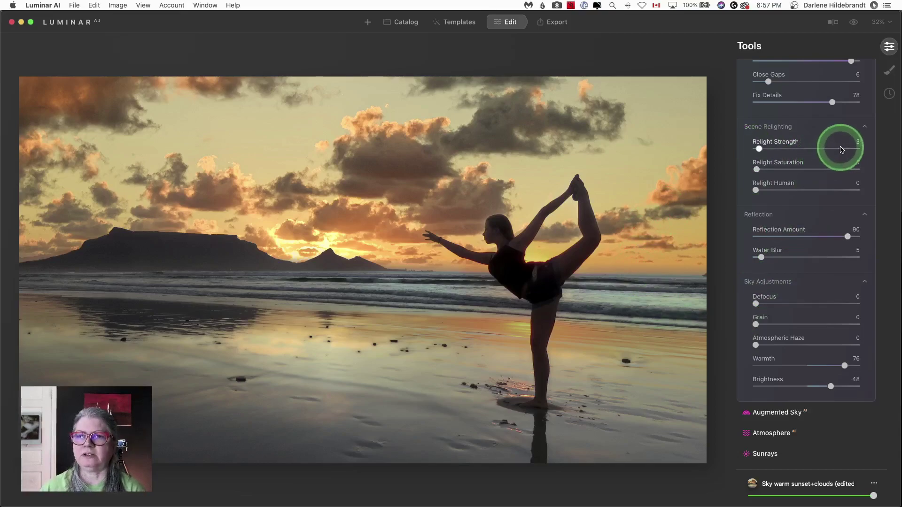
{"action": "left_click", "coordinate": [839, 149]}
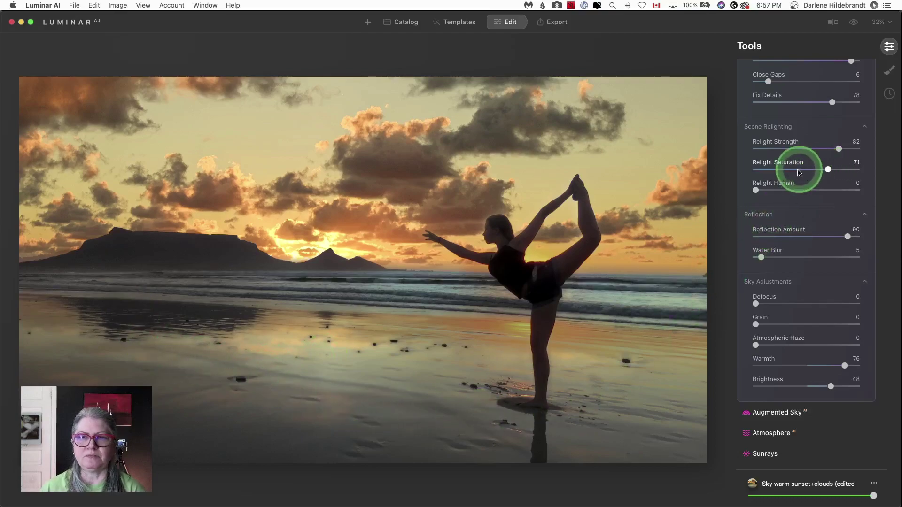
{"action": "left_click", "coordinate": [820, 191]}
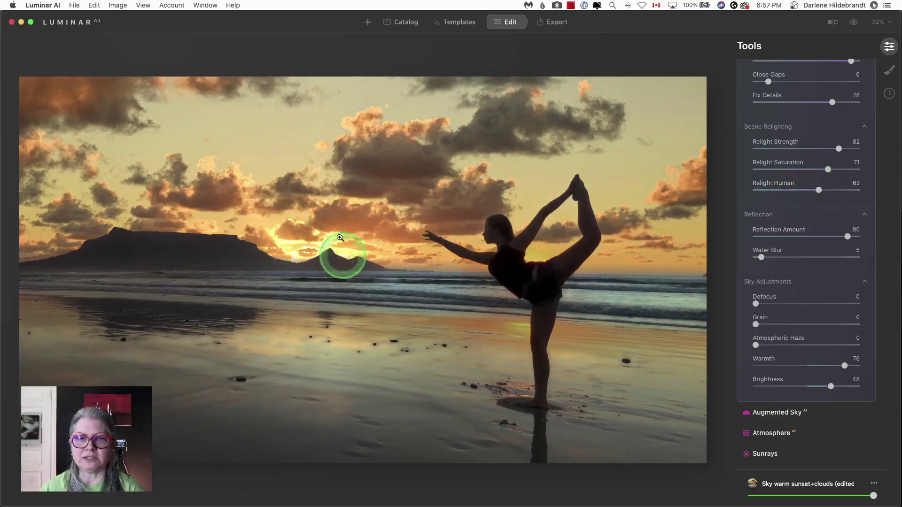
{"action": "left_click", "coordinate": [835, 190]}
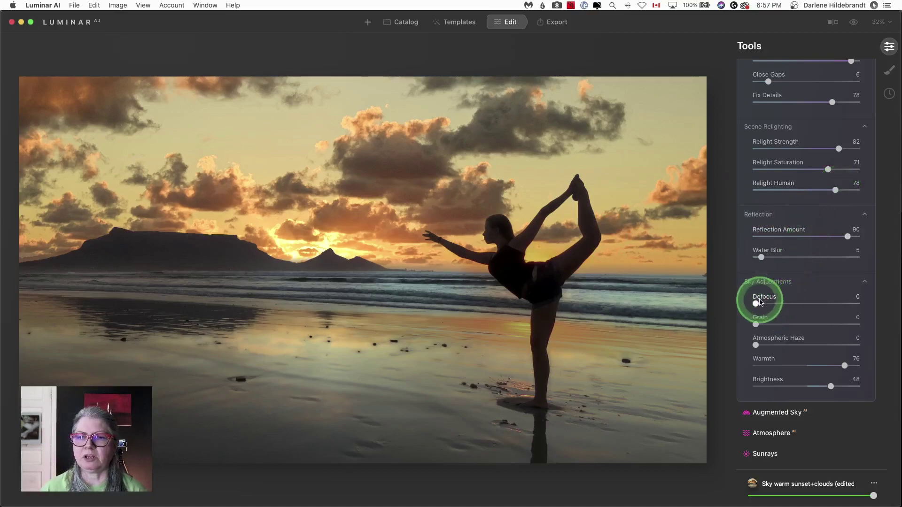
Set the reflection's Water Blur to a low value and switch to the boat photo.
{"action": "left_click", "coordinate": [763, 258]}
{"action": "left_click_drag", "start_coordinate": [774, 257], "coordinate": [750, 261]}
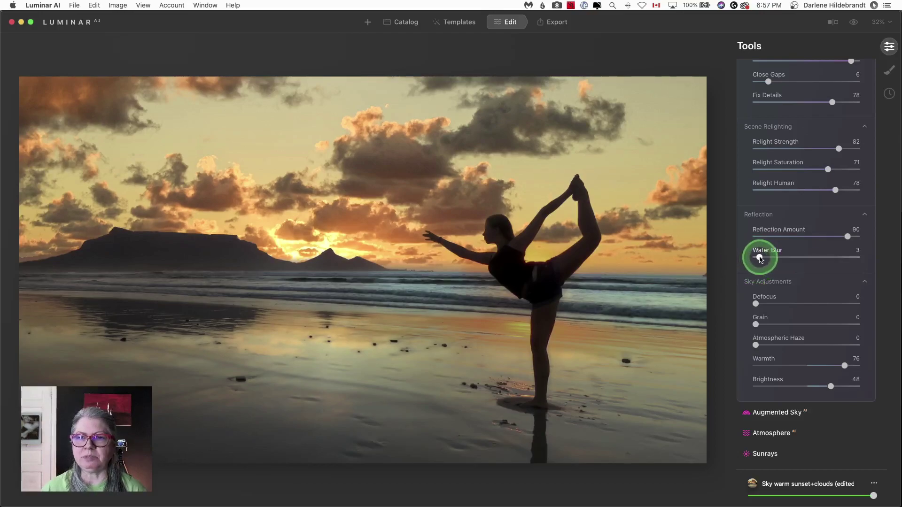
{"action": "left_click_drag", "start_coordinate": [757, 257], "coordinate": [761, 257]}
{"action": "left_click", "coordinate": [829, 238]}
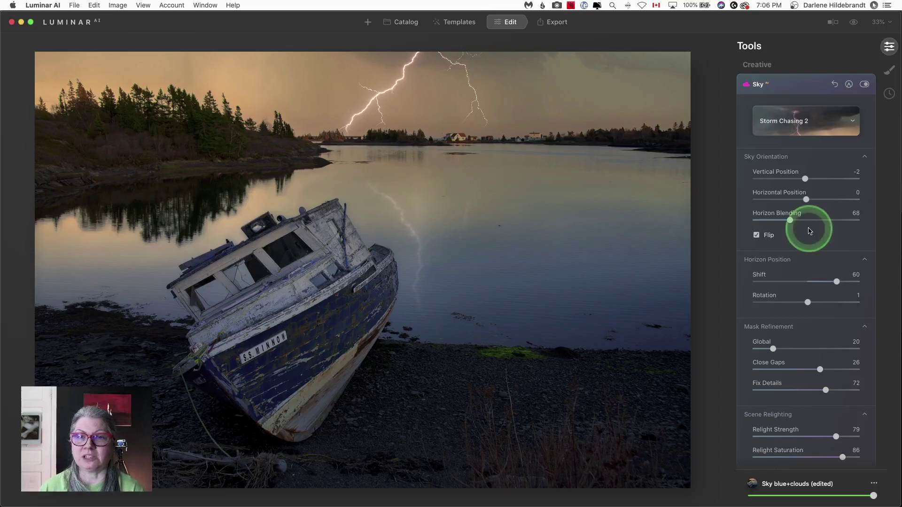
Compare the lightning-sky boat photo with its original, then scroll down to Dodge & Burn.
{"action": "key", "text": "backslash"}
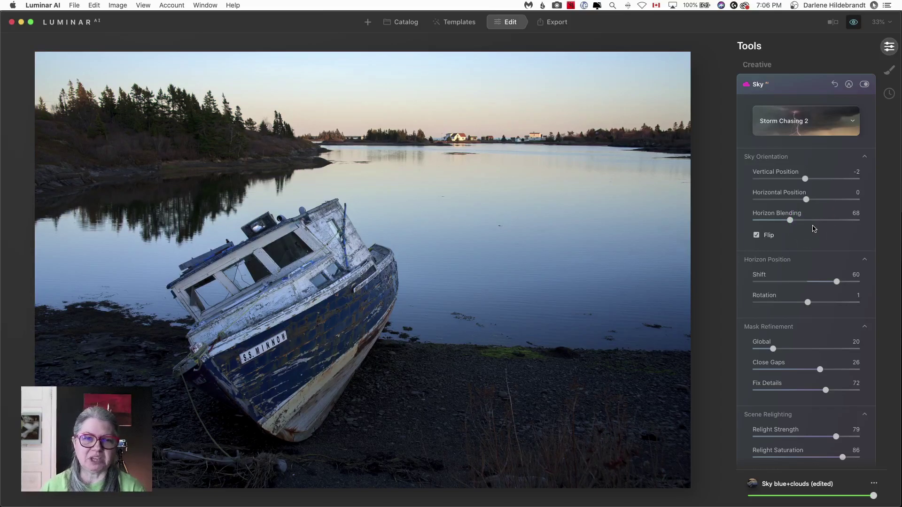
{"action": "key", "text": "backslash"}
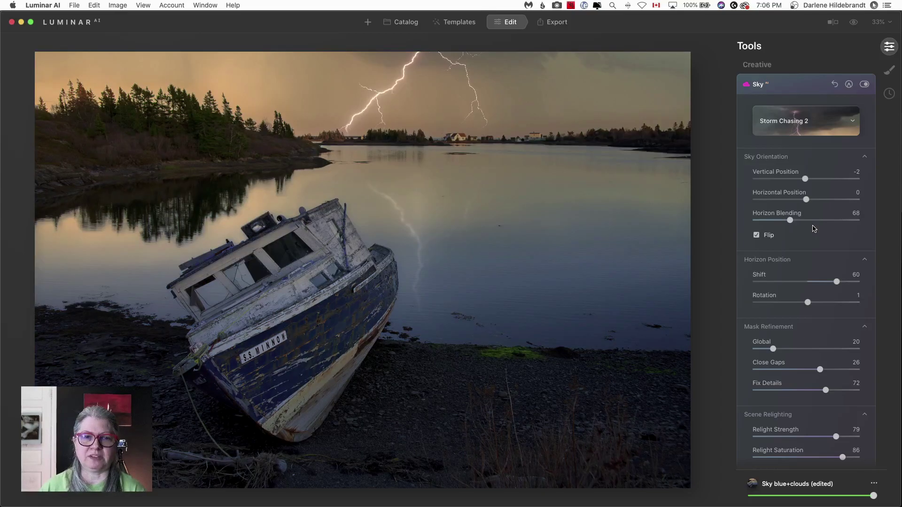
{"action": "scroll", "coordinate": [815, 229], "scroll_direction": "down", "scroll_amount": 15}
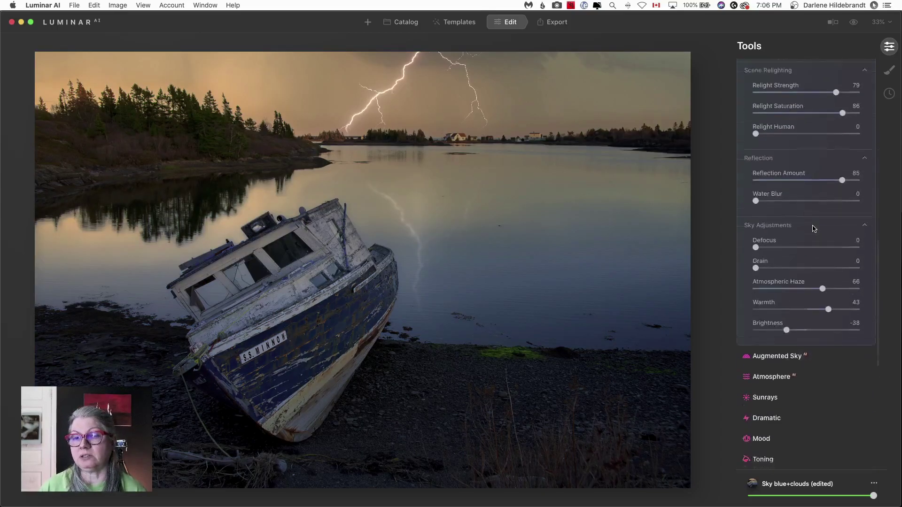
{"action": "scroll", "coordinate": [814, 229], "scroll_direction": "down", "scroll_amount": 2}
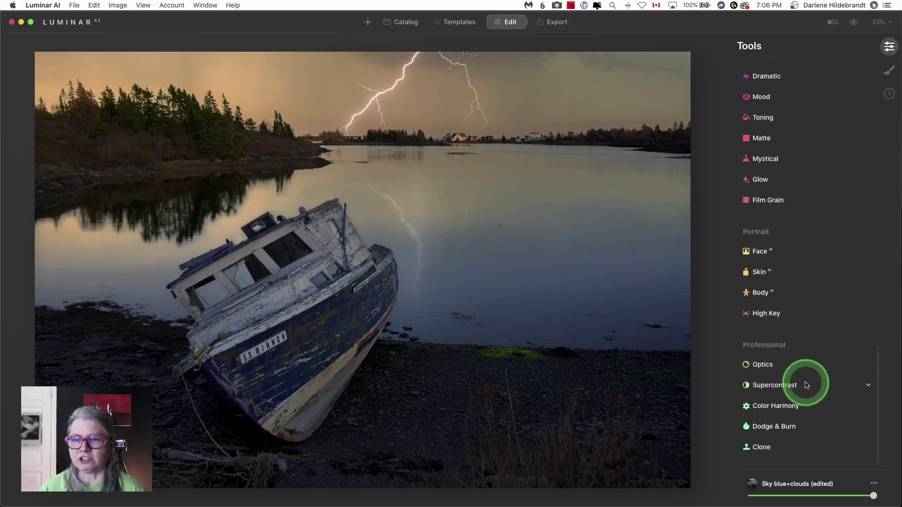
Open Dodge & Burn and try a brush size near 200 and various softness values.
{"action": "left_click", "coordinate": [767, 427]}
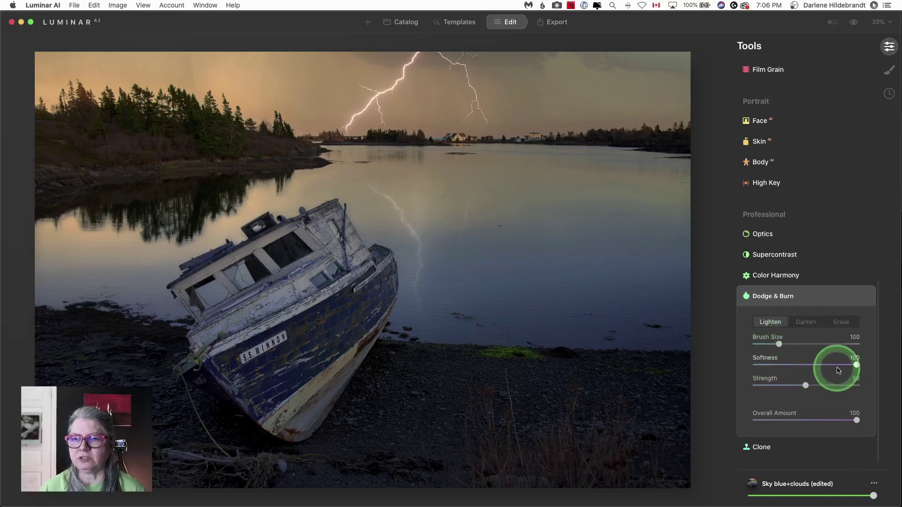
{"action": "mouse_move", "coordinate": [855, 365]}
{"action": "left_mouse_down"}
{"action": "mouse_move", "coordinate": [789, 362]}
{"action": "mouse_move", "coordinate": [841, 365]}
{"action": "left_mouse_up"}
{"action": "left_click_drag", "start_coordinate": [780, 345], "coordinate": [806, 344]}
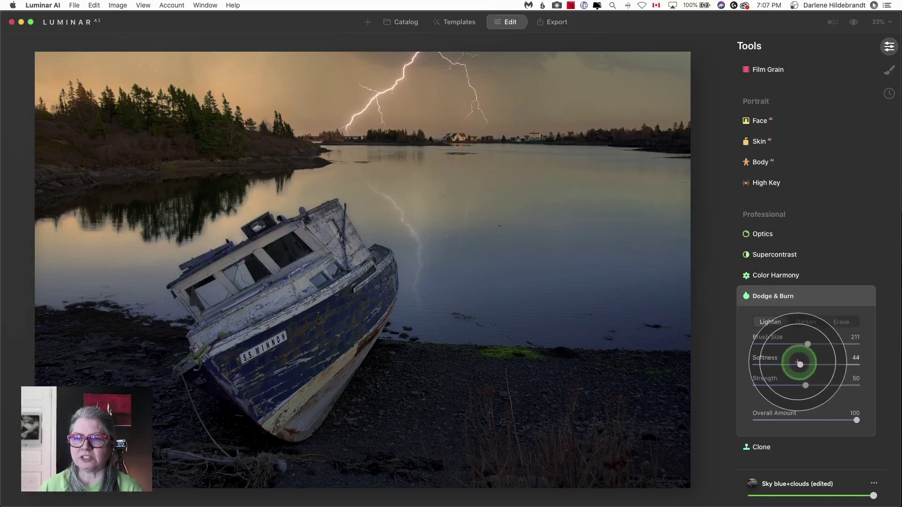
{"action": "left_click_drag", "start_coordinate": [782, 364], "coordinate": [816, 365]}
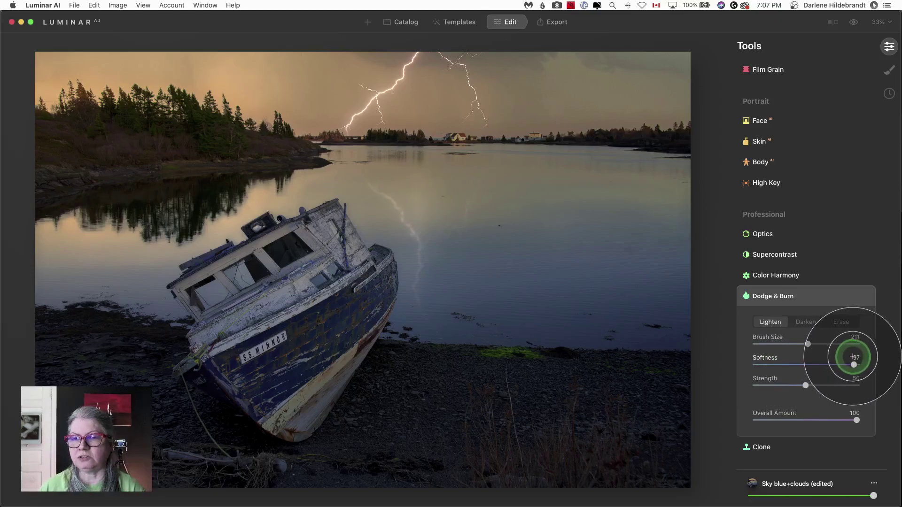
{"action": "left_click_drag", "start_coordinate": [853, 358], "coordinate": [826, 354]}
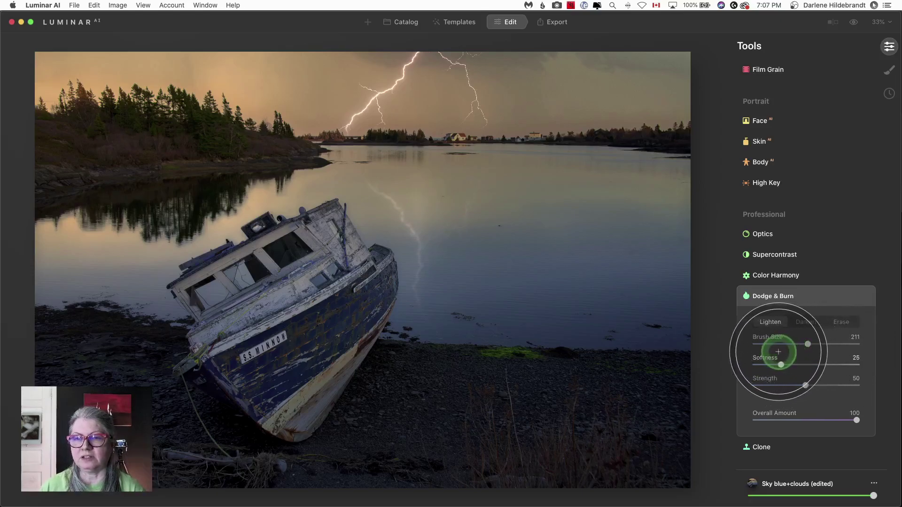
{"action": "left_click_drag", "start_coordinate": [775, 352], "coordinate": [857, 352]}
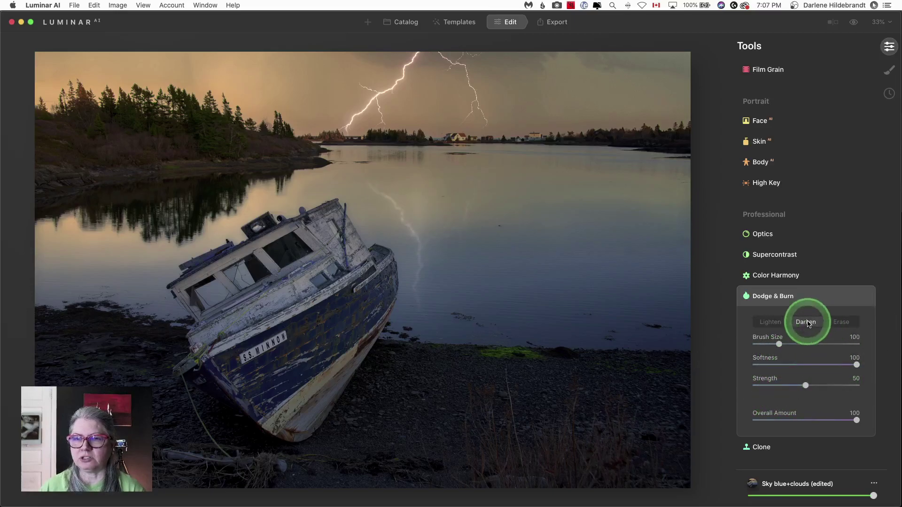
At Darken strength 95, paint a hard stroke (Softness 0) and a soft stroke (Softness 97) across the water.
{"action": "left_click", "coordinate": [852, 386]}
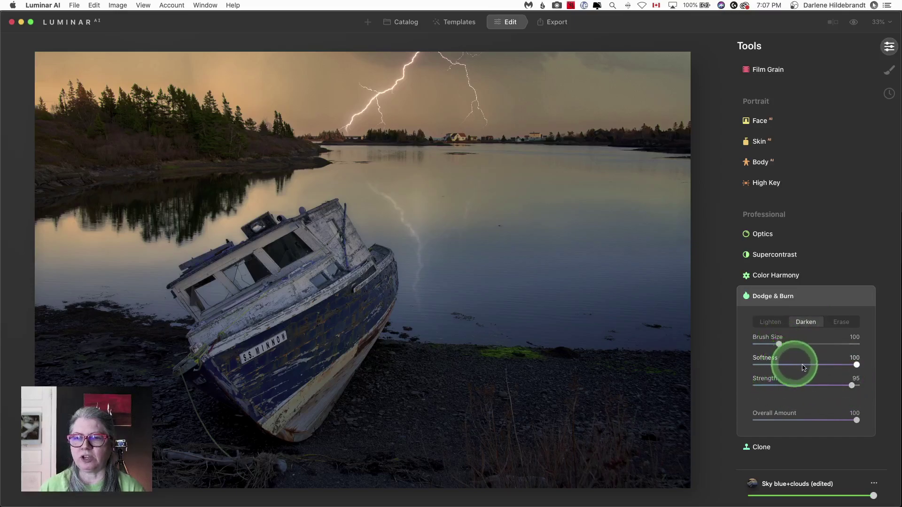
{"action": "mouse_move", "coordinate": [797, 362]}
{"action": "left_mouse_down"}
{"action": "mouse_move", "coordinate": [852, 364]}
{"action": "mouse_move", "coordinate": [759, 366]}
{"action": "left_mouse_up"}
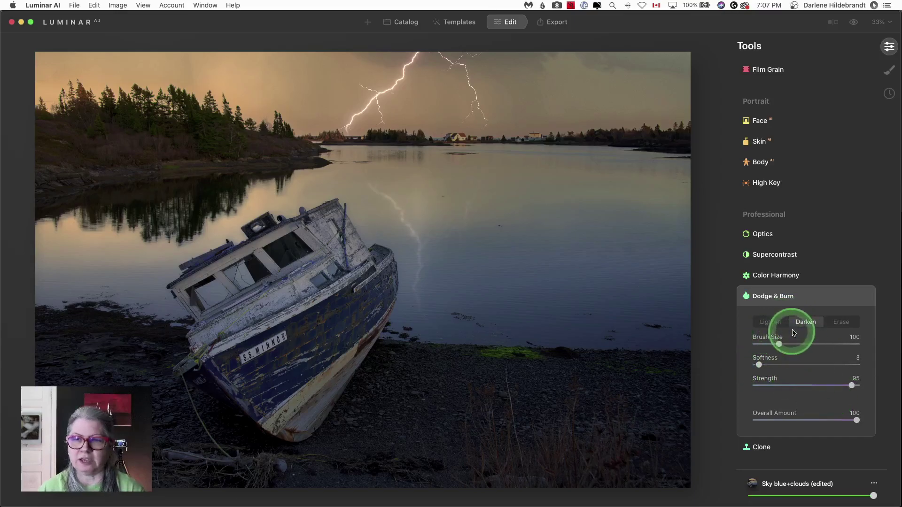
{"action": "left_click_drag", "start_coordinate": [757, 364], "coordinate": [761, 366]}
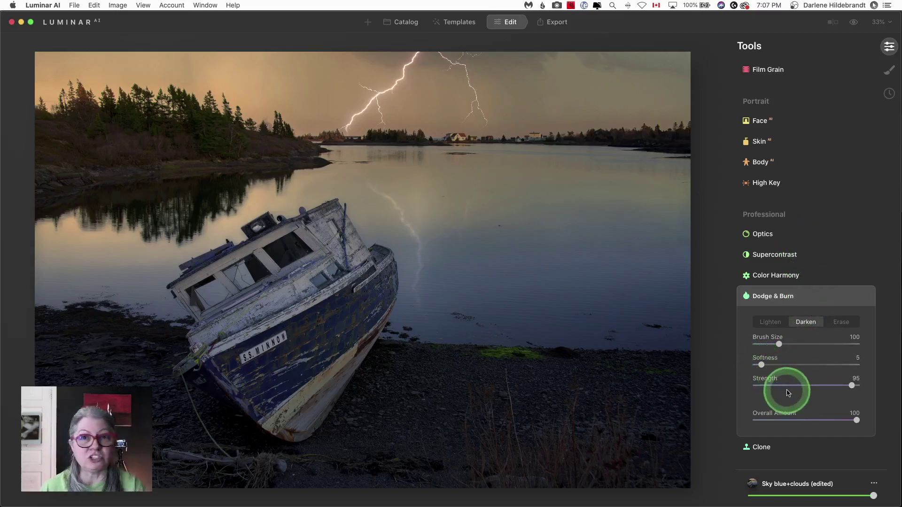
{"action": "left_click", "coordinate": [435, 188]}
{"action": "left_click", "coordinate": [564, 186], "text": "shift"}
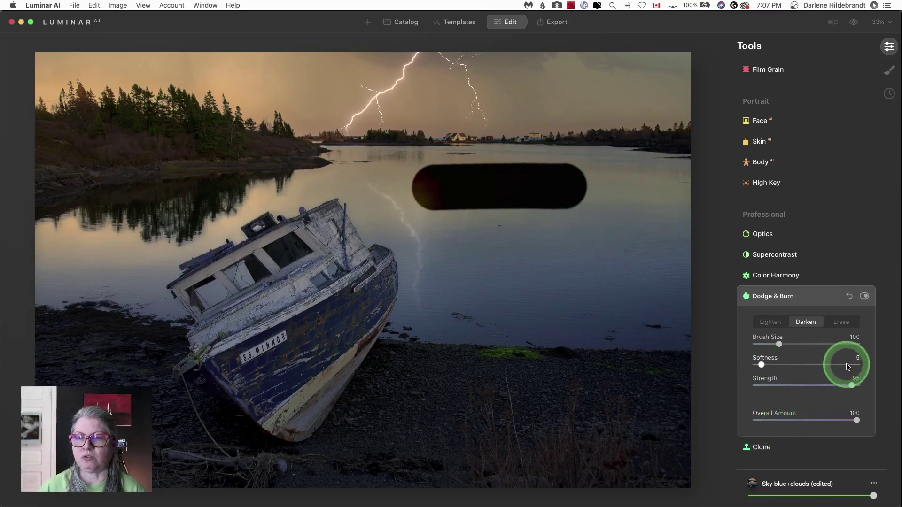
{"action": "left_click_drag", "start_coordinate": [849, 366], "coordinate": [854, 365]}
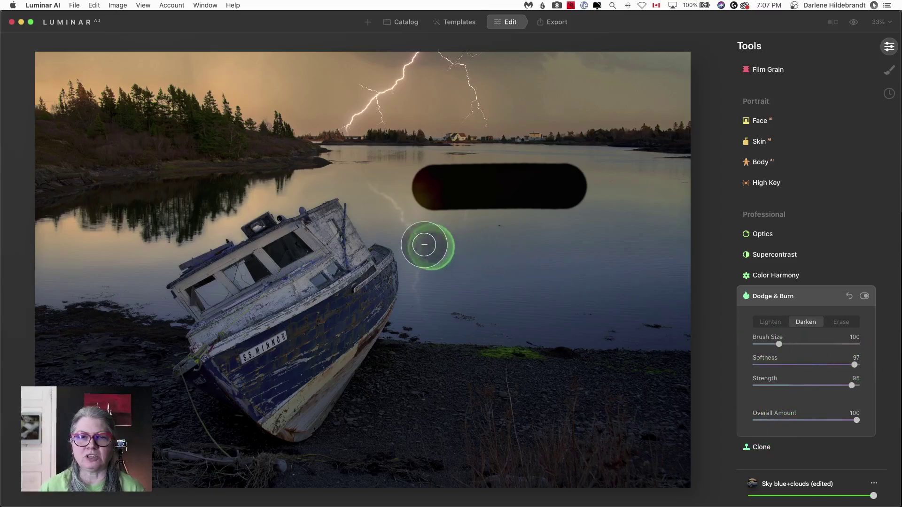
{"action": "left_click_drag", "start_coordinate": [421, 245], "coordinate": [593, 250]}
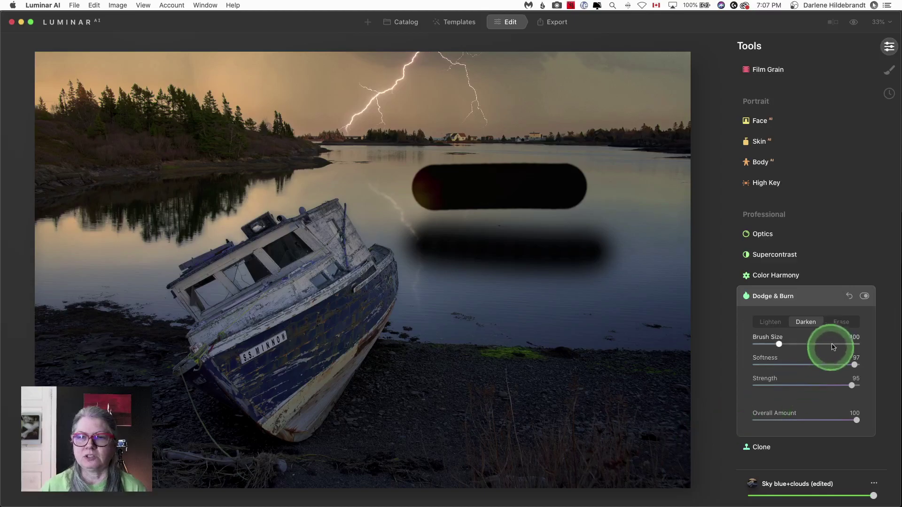
Clear the test strokes and set a Lighten brush: Strength 14, Softness 84, Brush Size 99.
{"action": "left_click", "coordinate": [849, 298]}
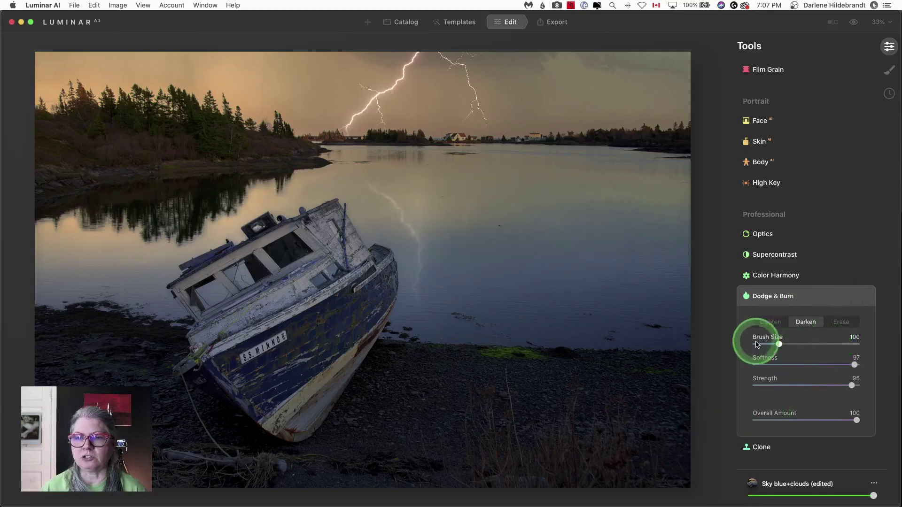
{"action": "left_click", "coordinate": [767, 322]}
{"action": "left_click", "coordinate": [766, 386]}
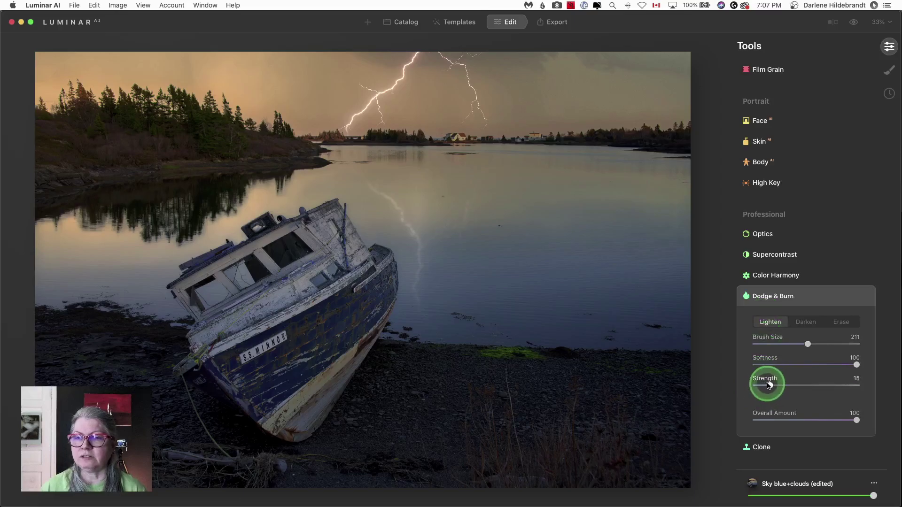
{"action": "left_click", "coordinate": [848, 365]}
{"action": "left_click_drag", "start_coordinate": [848, 364], "coordinate": [841, 365]}
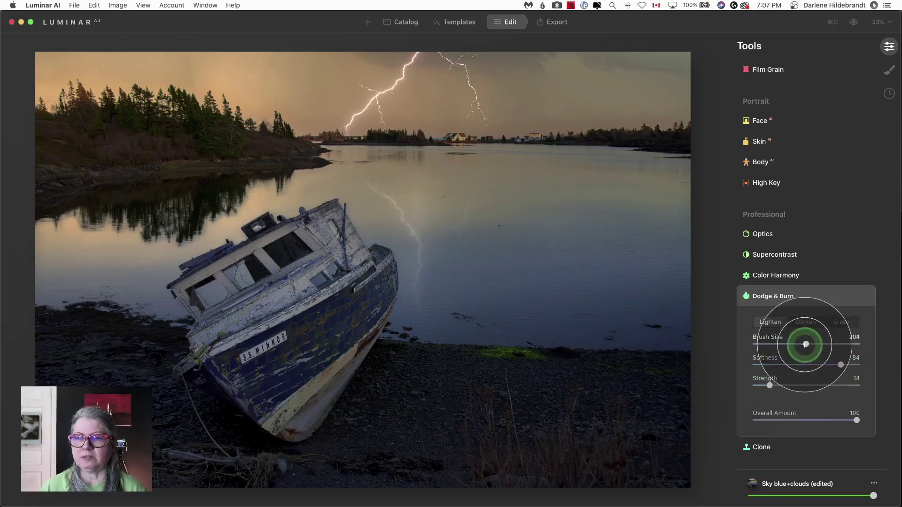
{"action": "left_click_drag", "start_coordinate": [807, 344], "coordinate": [785, 344]}
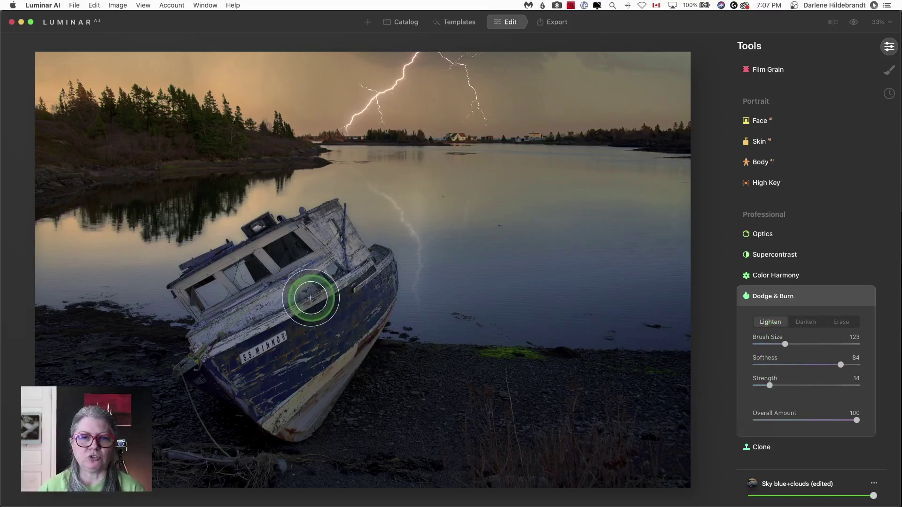
{"action": "key", "text": "bracketright"}
{"action": "key", "text": "bracketright"}
{"action": "key", "text": "bracketright"}
{"action": "key", "text": "bracketright"}
{"action": "key", "text": "bracketright"}
{"action": "key", "text": "bracketright"}
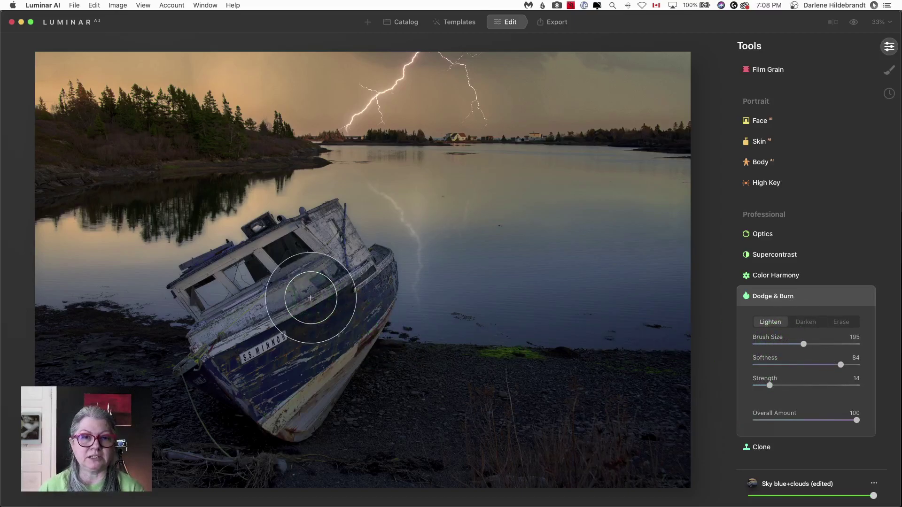
{"action": "key", "text": "bracketleft"}
{"action": "key", "text": "bracketleft"}
{"action": "key", "text": "bracketleft"}
{"action": "key", "text": "bracketleft"}
{"action": "key", "text": "bracketleft"}
{"action": "key", "text": "bracketleft"}
{"action": "key", "text": "bracketleft"}
{"action": "key", "text": "bracketleft"}
{"action": "key", "text": "bracketleft"}
{"action": "key", "text": "bracketleft"}
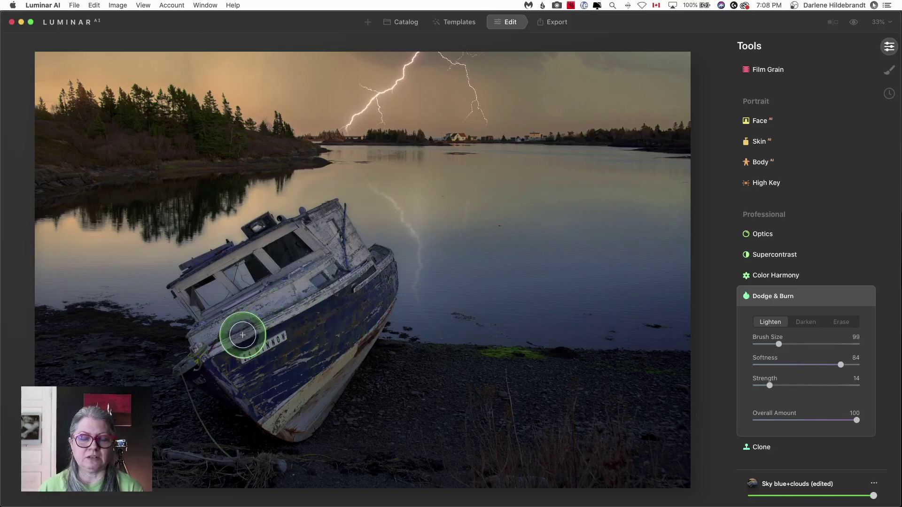
{"action": "key", "text": "bracketright"}
{"action": "key", "text": "bracketright"}
{"action": "key", "text": "bracketright"}
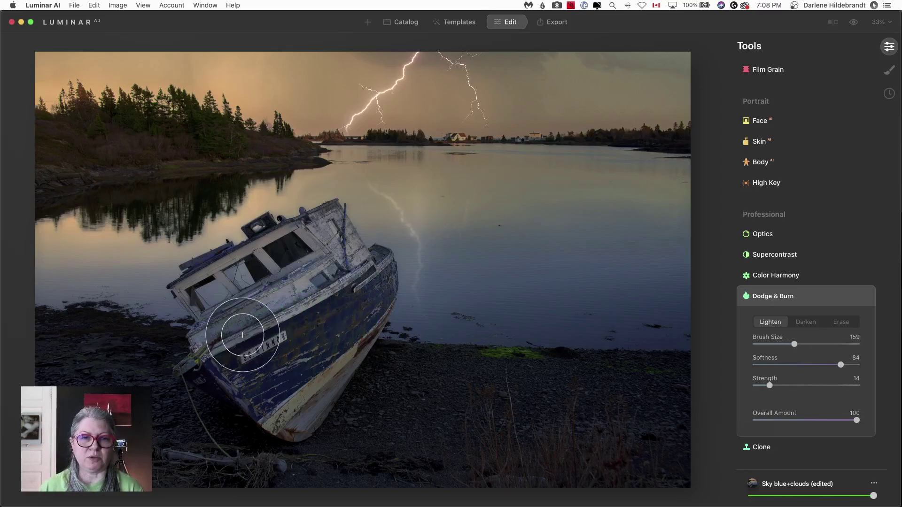
{"action": "key", "text": "bracketleft"}
{"action": "key", "text": "bracketleft"}
{"action": "key", "text": "bracketleft"}
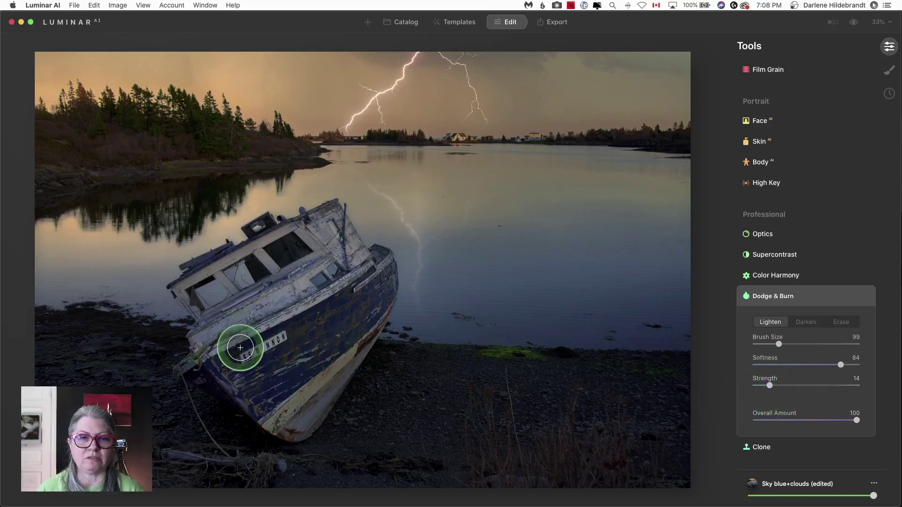
Paint lightening over the boat's hull and ease Overall Amount down to 79.
{"action": "mouse_move", "coordinate": [215, 335]}
{"action": "left_mouse_down"}
{"action": "mouse_move", "coordinate": [294, 298]}
{"action": "mouse_move", "coordinate": [346, 258]}
{"action": "mouse_move", "coordinate": [253, 416]}
{"action": "mouse_move", "coordinate": [272, 414]}
{"action": "mouse_move", "coordinate": [318, 368]}
{"action": "mouse_move", "coordinate": [259, 399]}
{"action": "mouse_move", "coordinate": [282, 399]}
{"action": "mouse_move", "coordinate": [337, 362]}
{"action": "mouse_move", "coordinate": [233, 354]}
{"action": "mouse_move", "coordinate": [288, 327]}
{"action": "mouse_move", "coordinate": [258, 345]}
{"action": "left_mouse_up"}
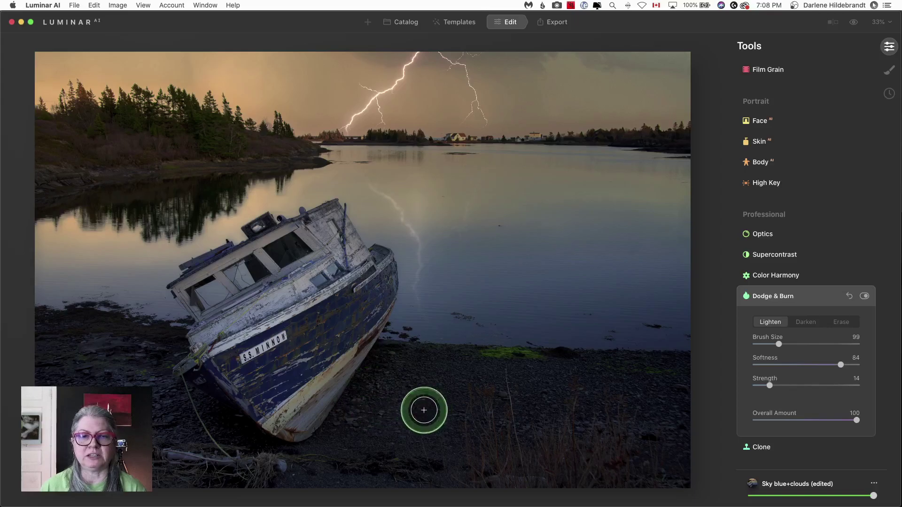
{"action": "mouse_move", "coordinate": [424, 410]}
{"action": "left_mouse_down"}
{"action": "mouse_move", "coordinate": [325, 398]}
{"action": "mouse_move", "coordinate": [371, 318]}
{"action": "mouse_move", "coordinate": [295, 389]}
{"action": "mouse_move", "coordinate": [372, 314]}
{"action": "mouse_move", "coordinate": [374, 300]}
{"action": "mouse_move", "coordinate": [351, 319]}
{"action": "left_mouse_up"}
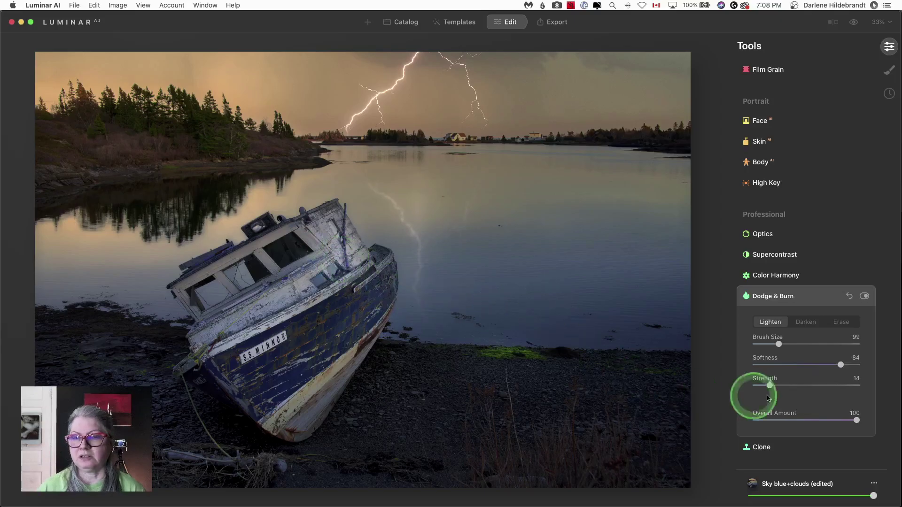
{"action": "mouse_move", "coordinate": [855, 420]}
{"action": "left_mouse_down"}
{"action": "mouse_move", "coordinate": [735, 419]}
{"action": "mouse_move", "coordinate": [886, 423]}
{"action": "mouse_move", "coordinate": [749, 423]}
{"action": "mouse_move", "coordinate": [848, 422]}
{"action": "mouse_move", "coordinate": [805, 421]}
{"action": "mouse_move", "coordinate": [830, 420]}
{"action": "mouse_move", "coordinate": [817, 422]}
{"action": "left_mouse_up"}
Collapse the Dodge & Burn panel, keeping the boat's hull lightening at Overall Amount 61.
{"action": "left_click", "coordinate": [817, 296]}
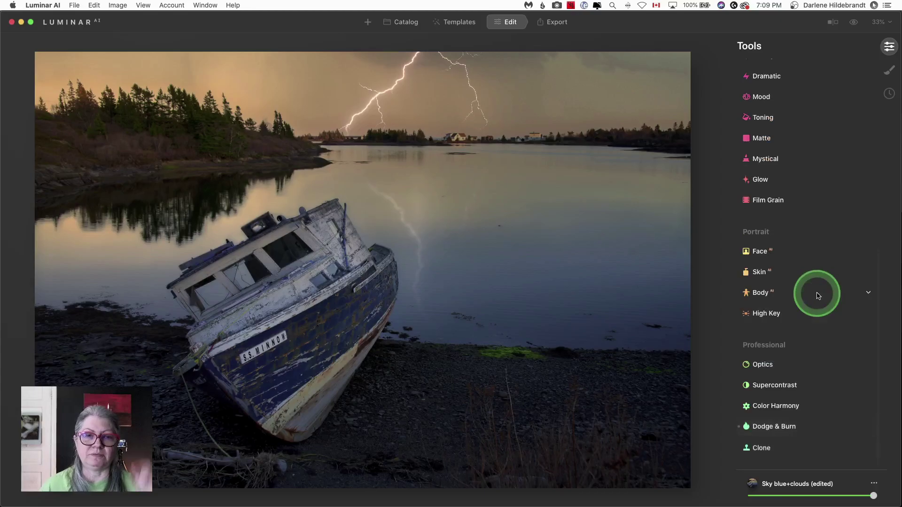